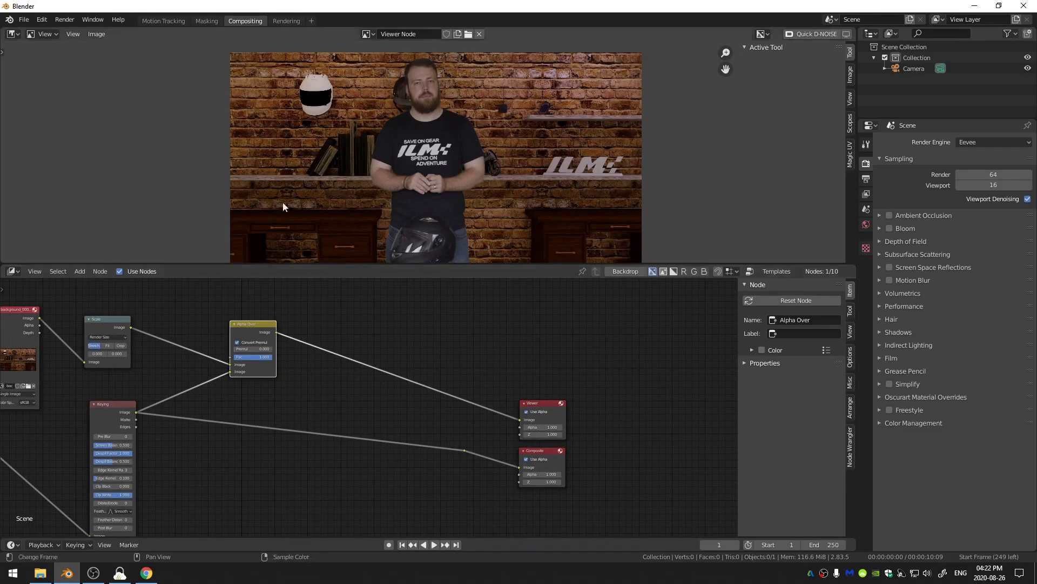
Enlarge the image preview area and examine the keyed edges around the man's arm and elbow
mouse_move(410, 190)
middle_down()
mouse_move(418, 106)
mouse_move(428, 187)
mouse_move(393, 201)
mouse_move(389, 188)
middle_up()
drag(400, 265, 400, 318)
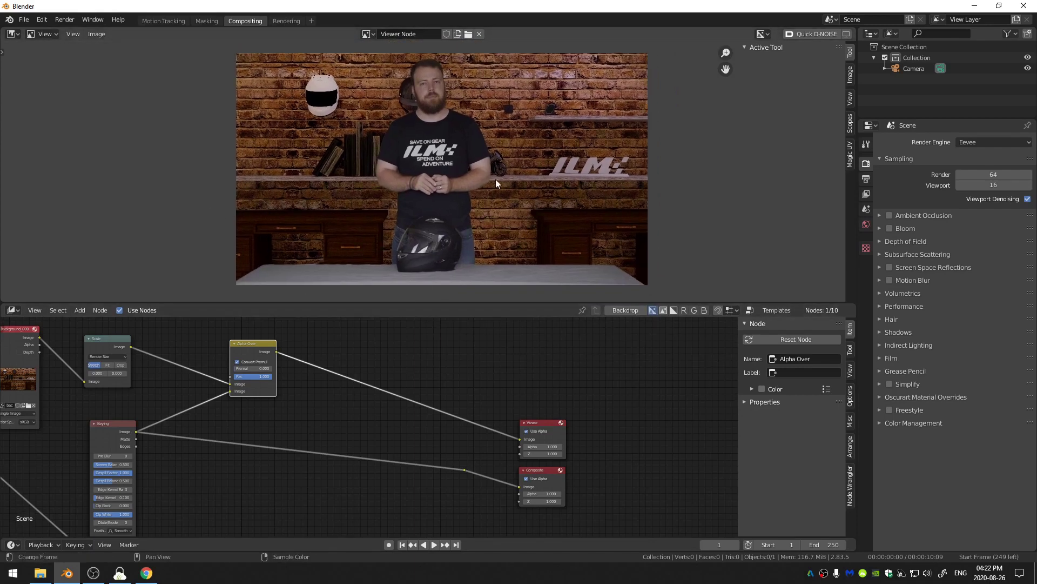
scroll(496, 179, up, 6)
middle_drag(257, 243, 389, 240)
scroll(406, 266, up, 1)
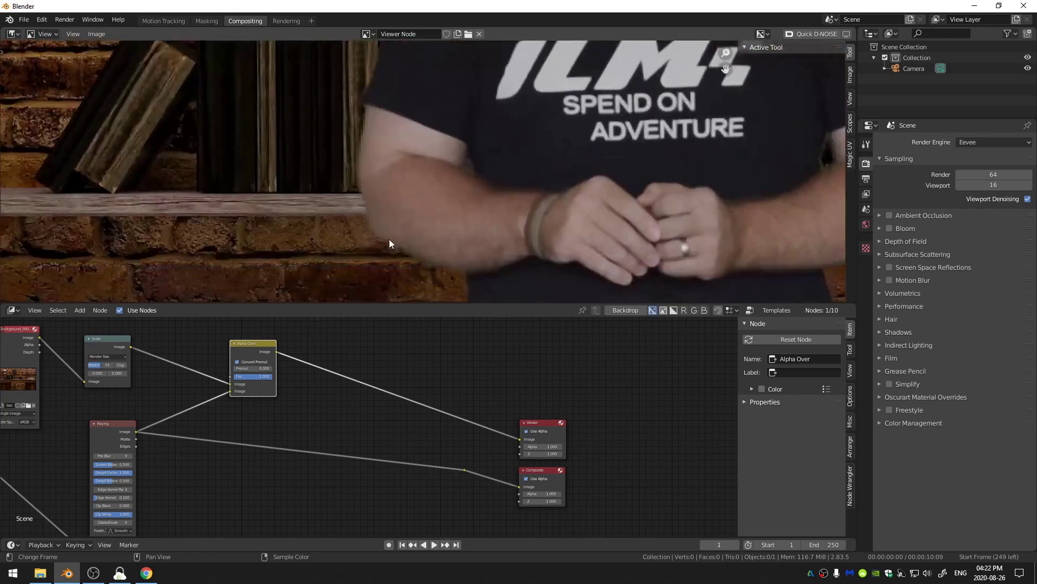
Test the Keying node's Despill Factor at 0 and return it to 1.000
middle_drag(292, 380, 427, 314)
scroll(301, 410, up, 7)
middle_drag(205, 415, 288, 432)
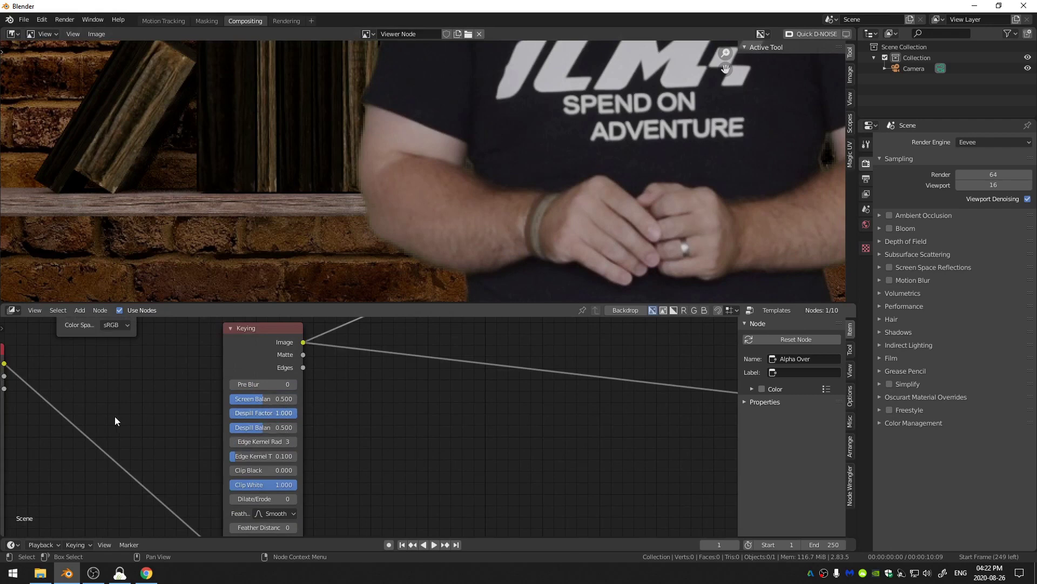
click(263, 412)
text(0)
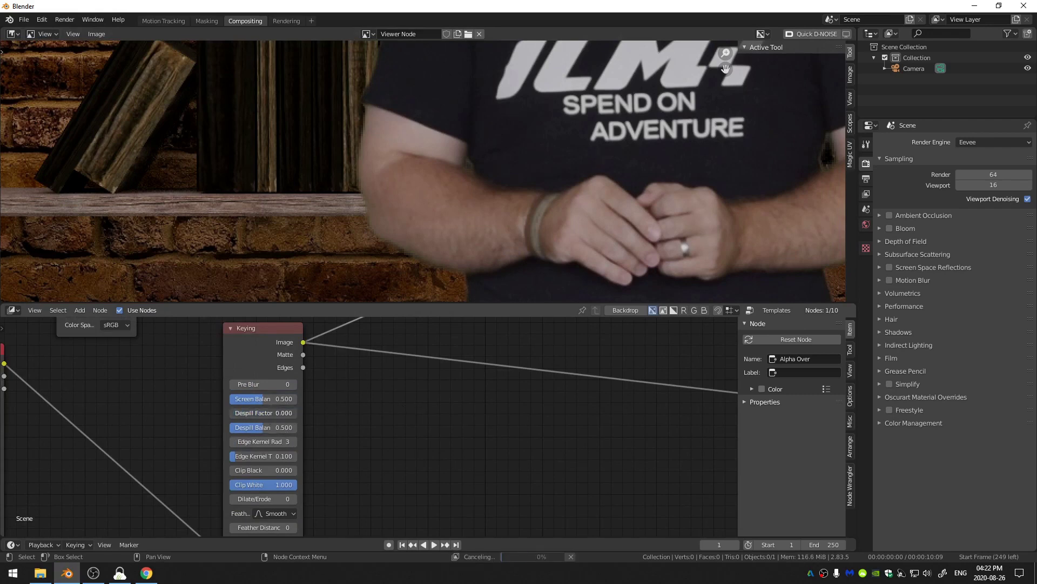
key(Return)
drag(286, 413, 297, 412)
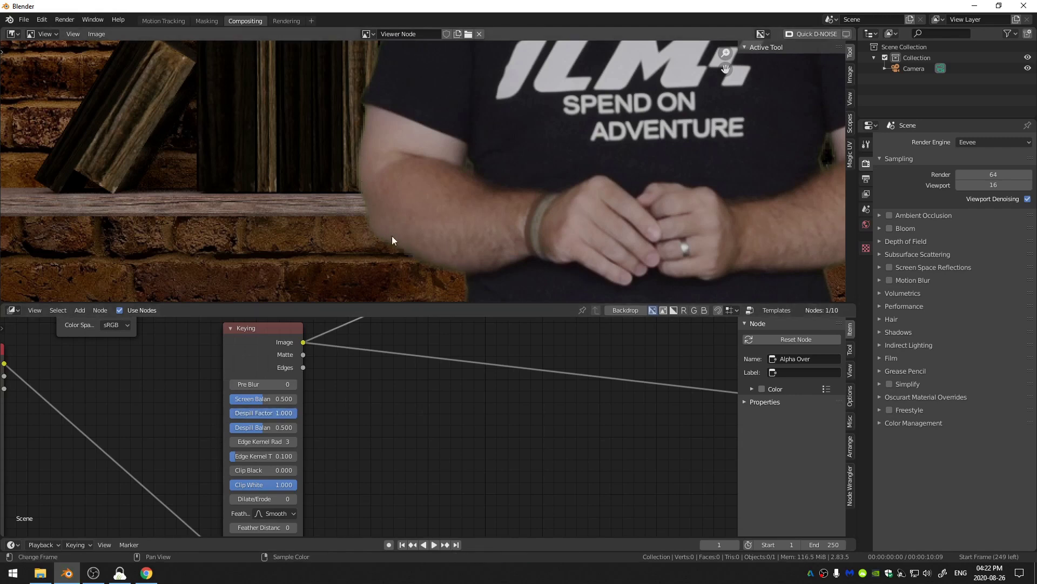
Add a Dilate/Erode node onto the link between the Keying node's Image output and the Alpha Over node
middle_drag(482, 209, 481, 164)
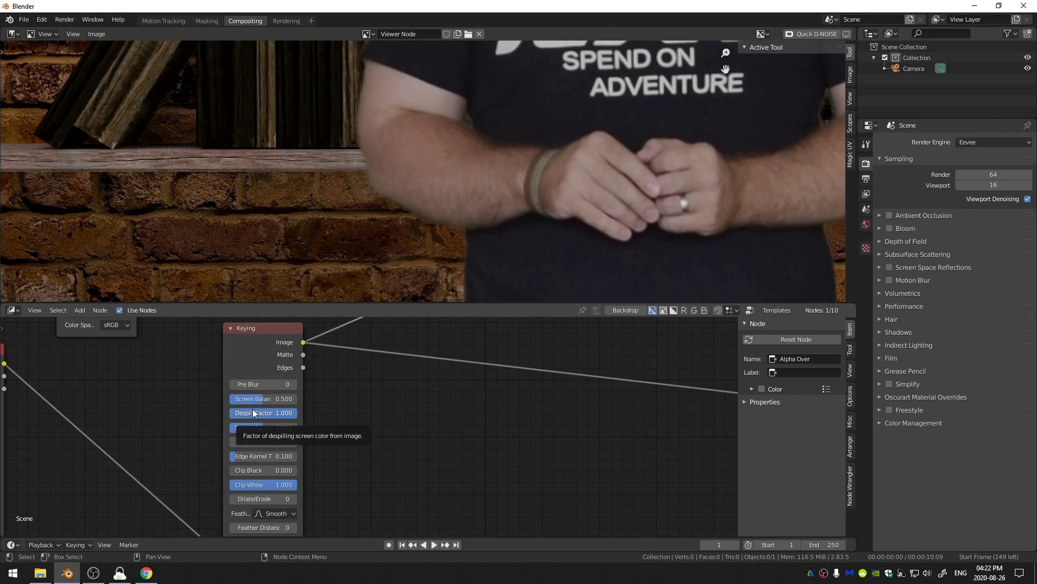
middle_drag(405, 206, 371, 82)
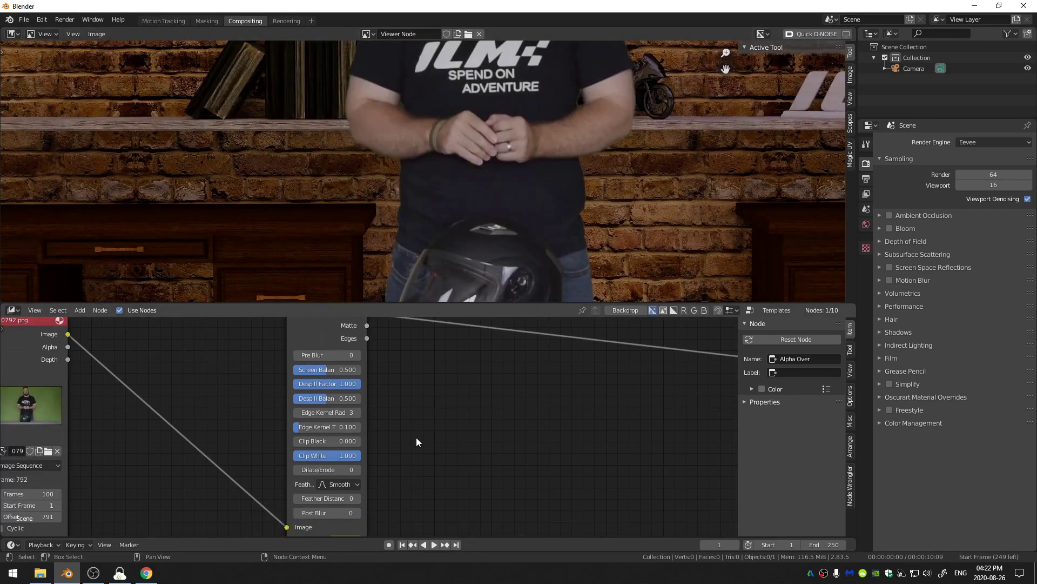
scroll(381, 423, up, 3)
middle_drag(347, 424, 340, 500)
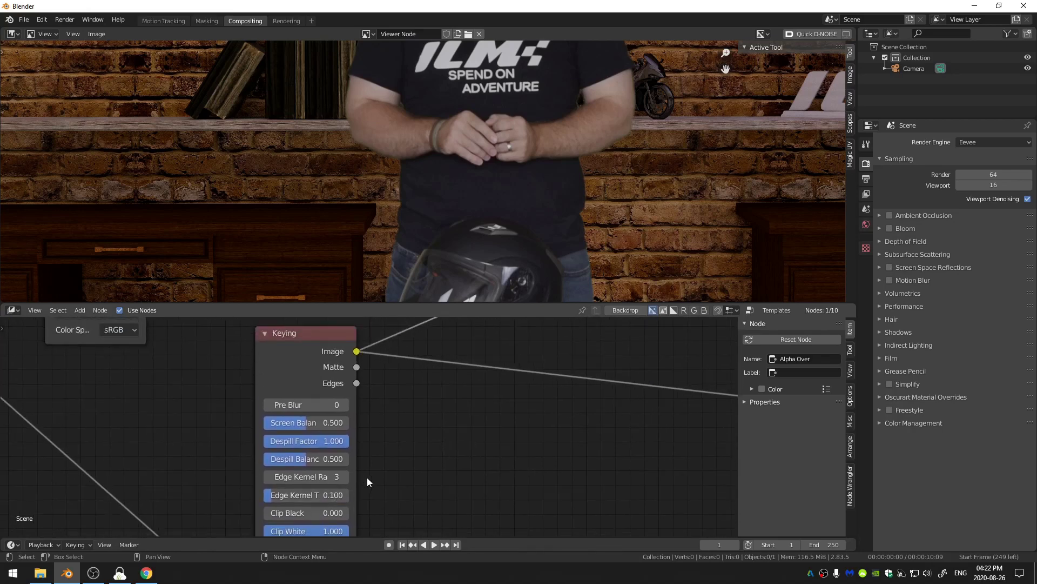
scroll(441, 427, down, 2)
middle_drag(442, 419, 468, 497)
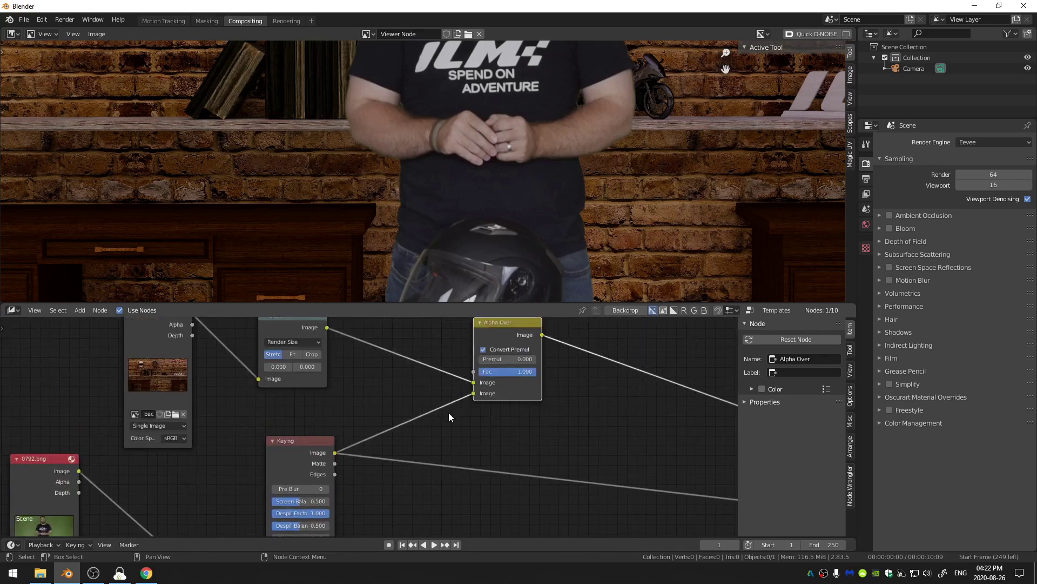
key(shift+a)
click(450, 414)
text(dil)
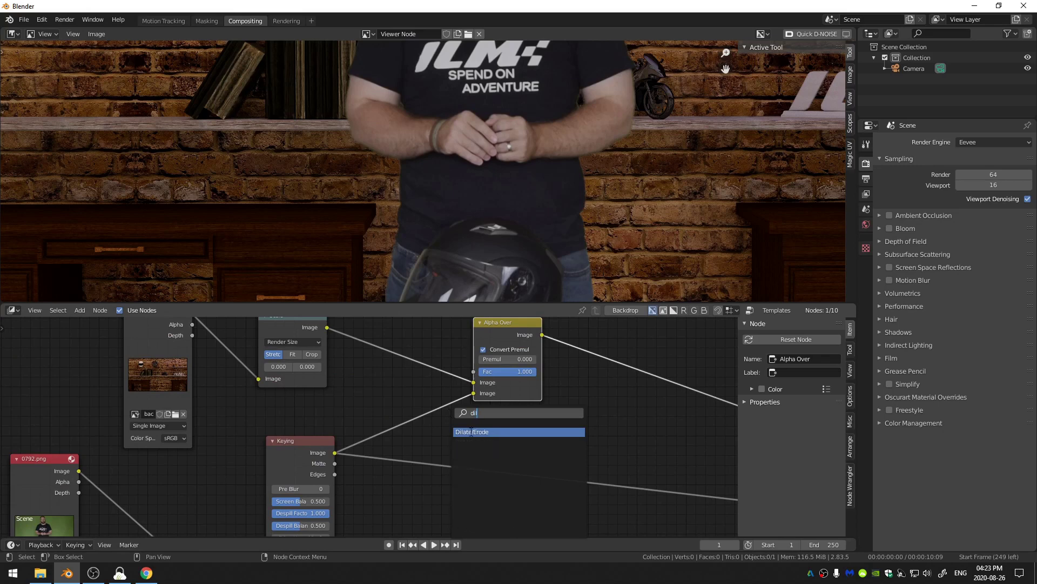
click(471, 432)
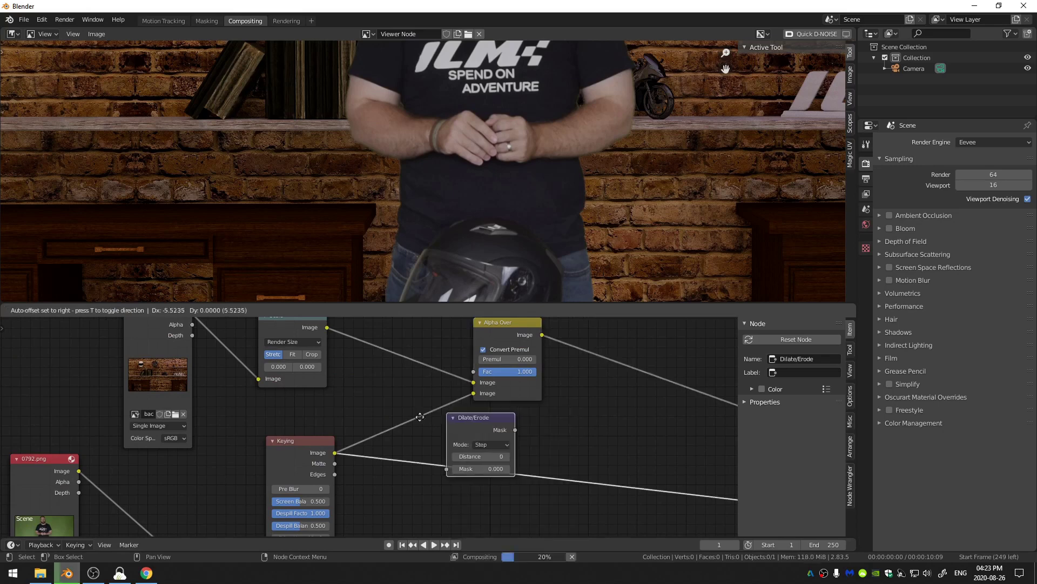
click(422, 421)
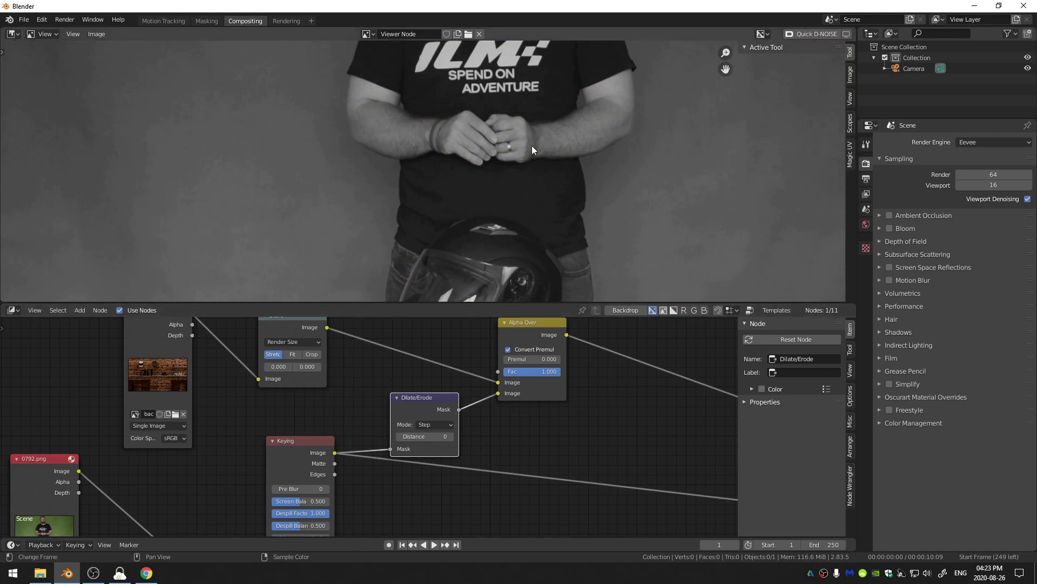
Reposition the Dilate/Erode node and feed its Mask input from the Keying node's Matte output
scroll(532, 145, down, 5)
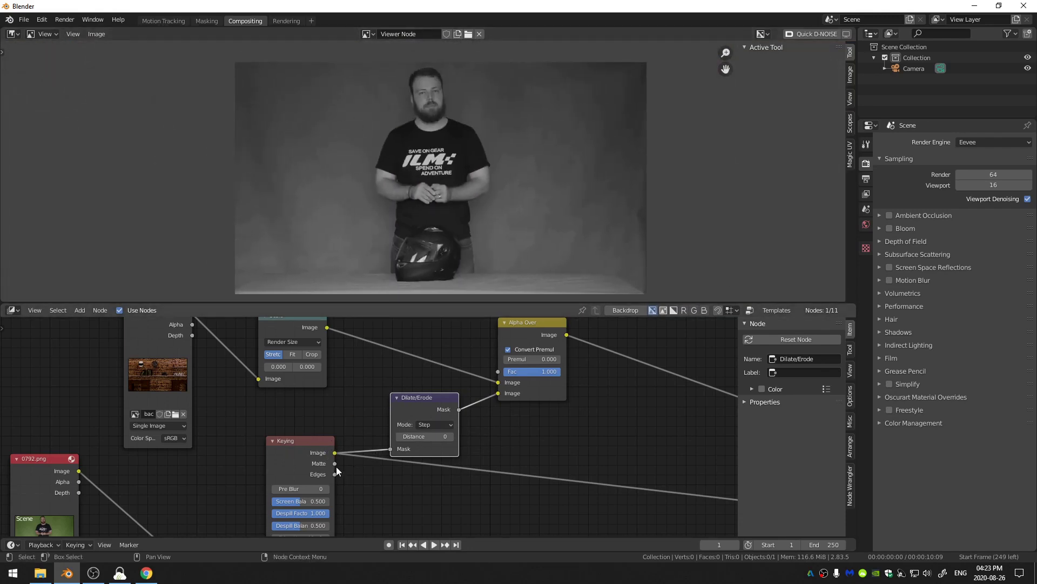
drag(420, 408, 392, 381)
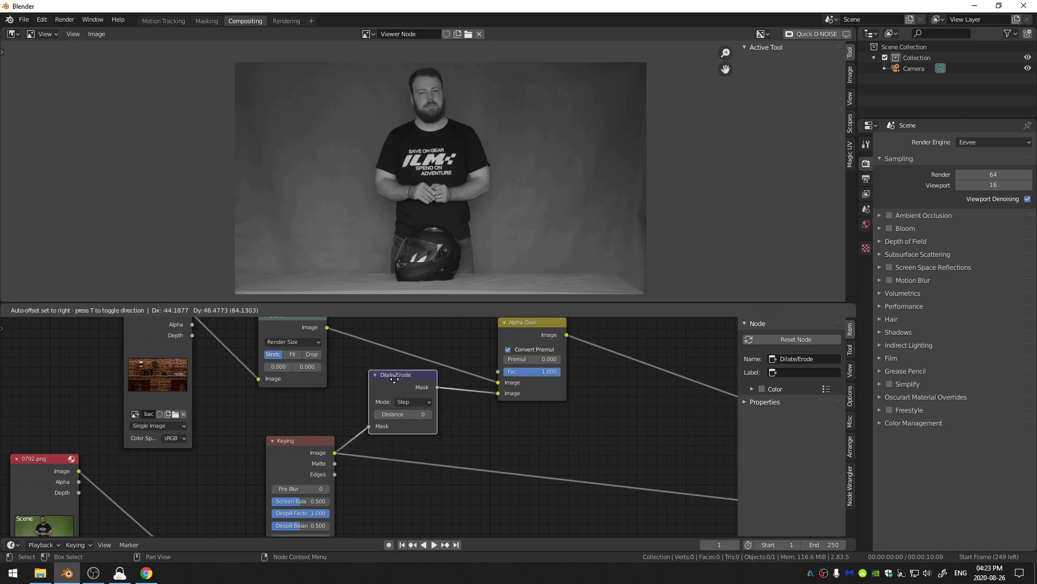
click(351, 469)
drag(336, 463, 342, 459)
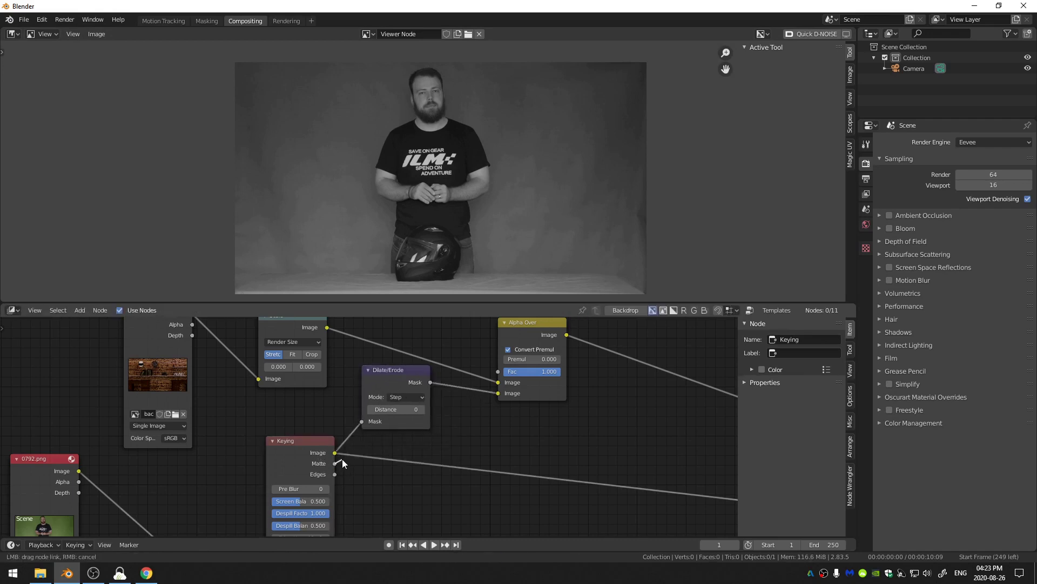
drag(363, 420, 362, 421)
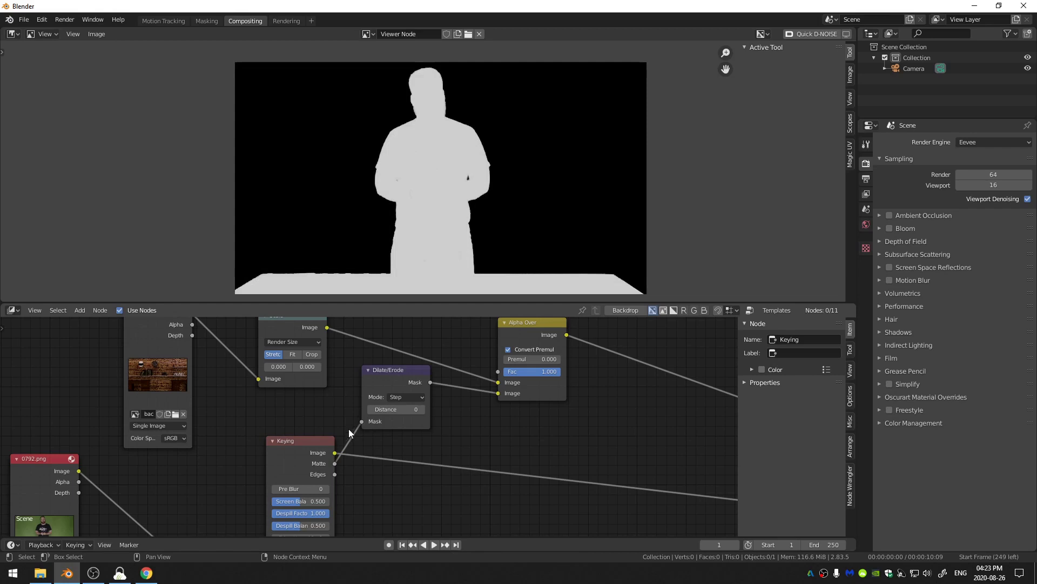
Connect the Keying Image output to Alpha Over's second Image input and the Dilate/Erode Mask output to its Fac
drag(335, 454, 501, 393)
drag(429, 384, 498, 372)
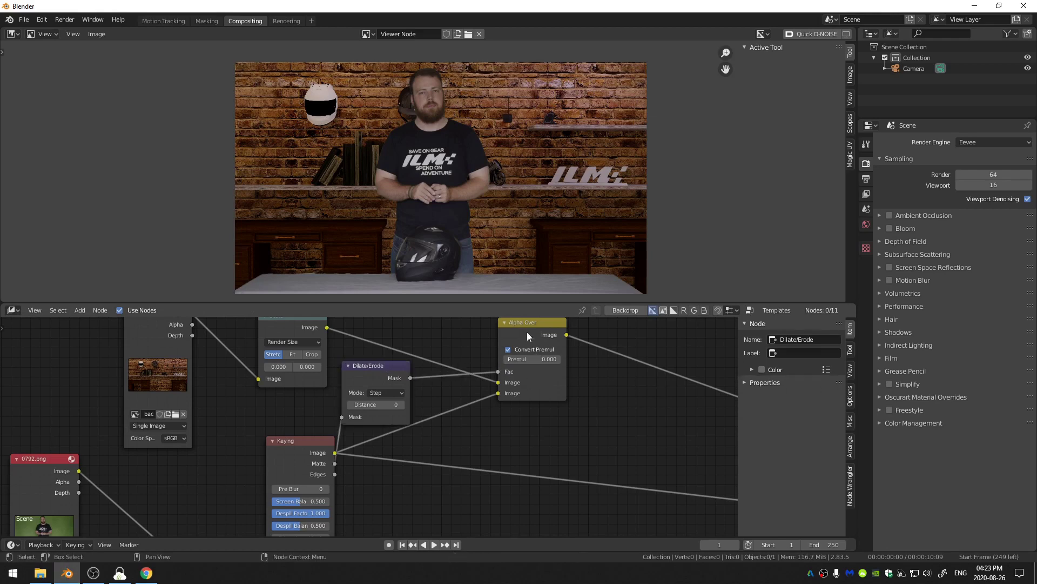
Make room before the Alpha Over node and insert a duplicate of the Dilate/Erode node on the link to its Fac
drag(527, 332, 619, 335)
middle_drag(619, 335, 536, 361)
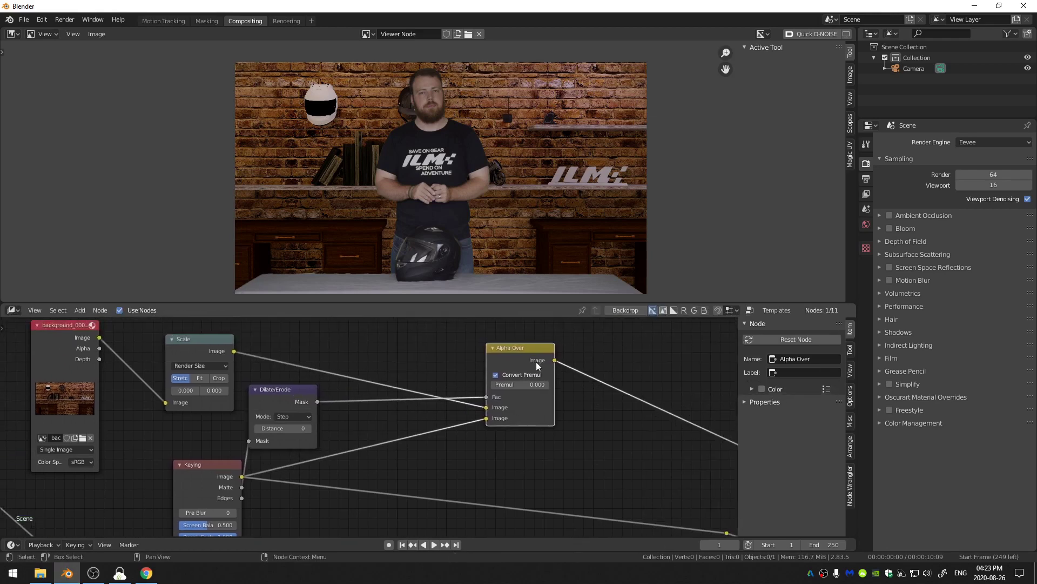
click(289, 393)
key(shift+d)
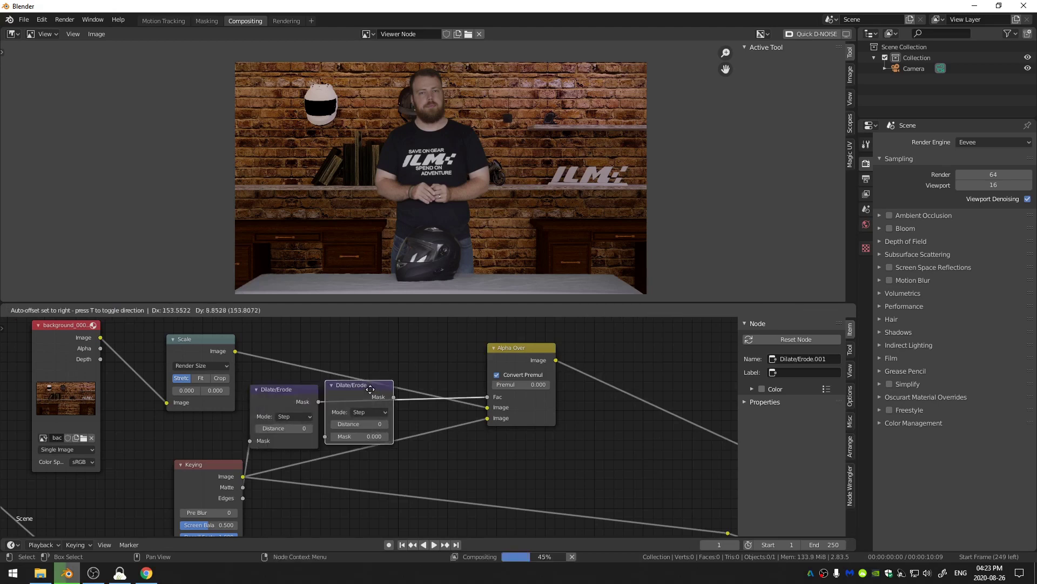
click(397, 391)
scroll(281, 378, up, 3)
drag(285, 401, 311, 402)
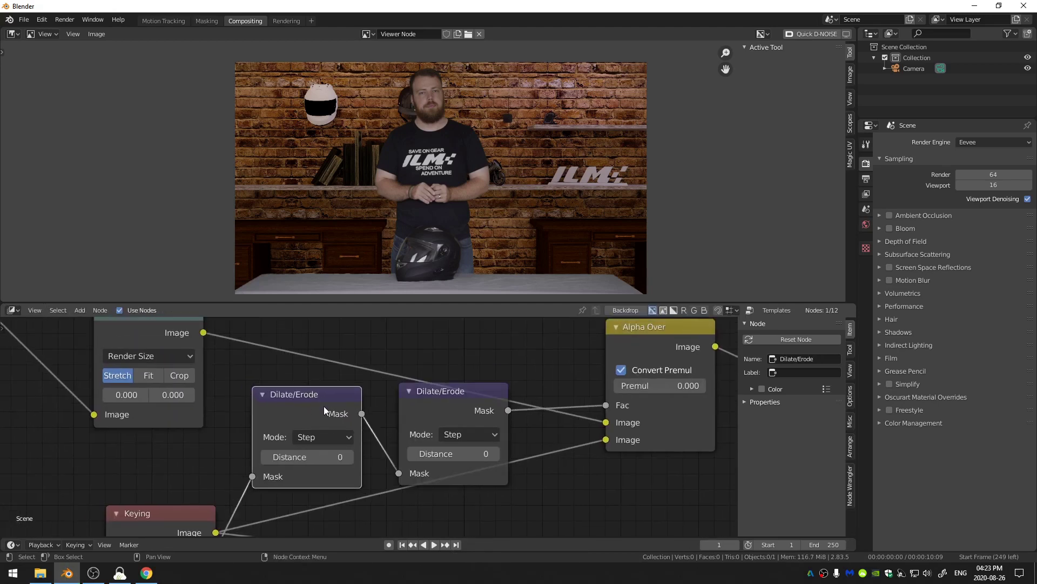
Set the first Dilate/Erode node's mode to Feather and the second one's mode to Distance
click(317, 436)
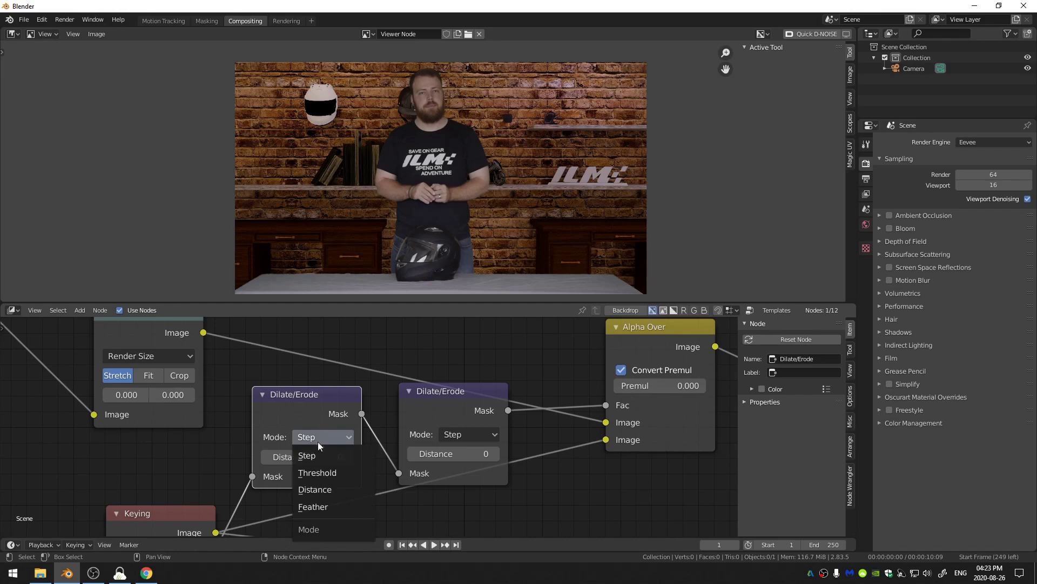
click(323, 506)
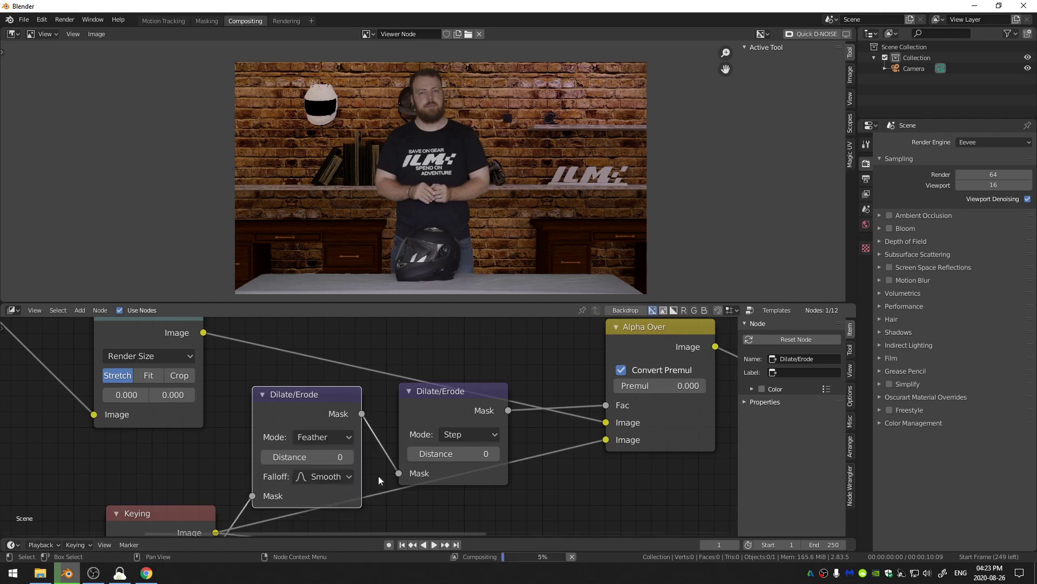
click(485, 435)
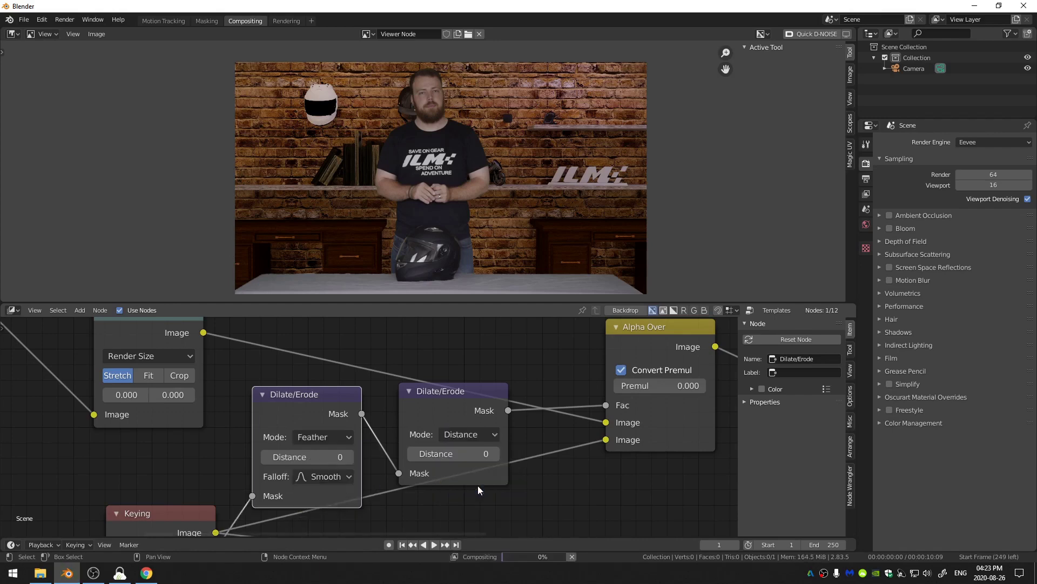
click(477, 486)
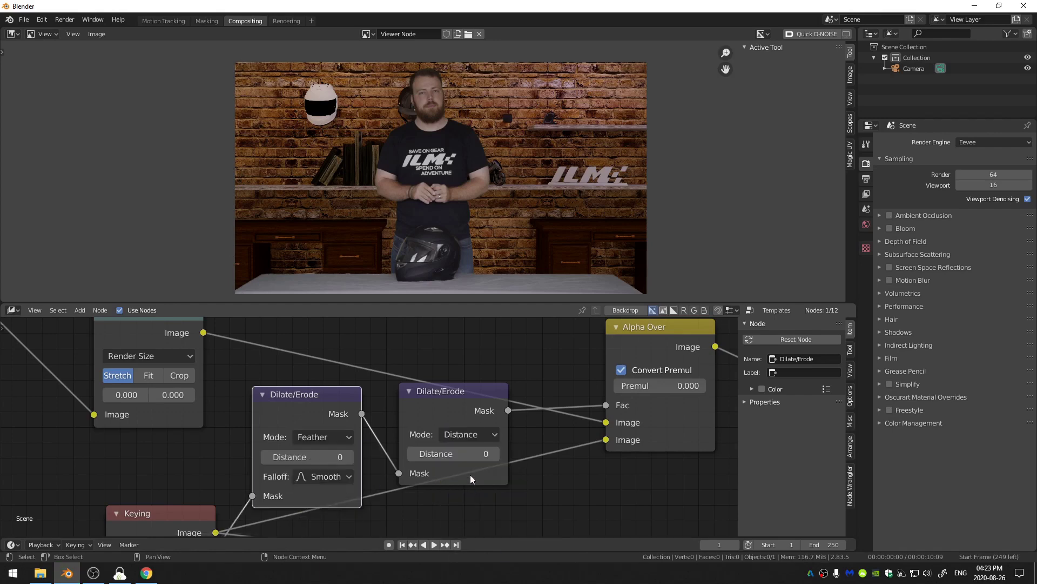
Preview the second Dilate/Erode node's mask in the viewer and try a distance of -20 on the Feather node
ctrl+shift+click(464, 398)
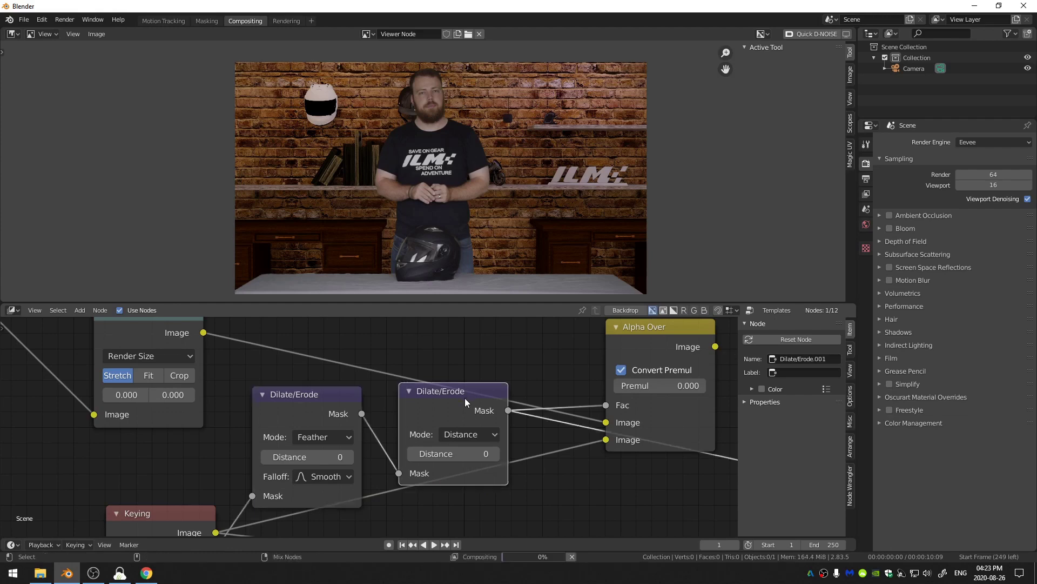
scroll(462, 157, up, 6)
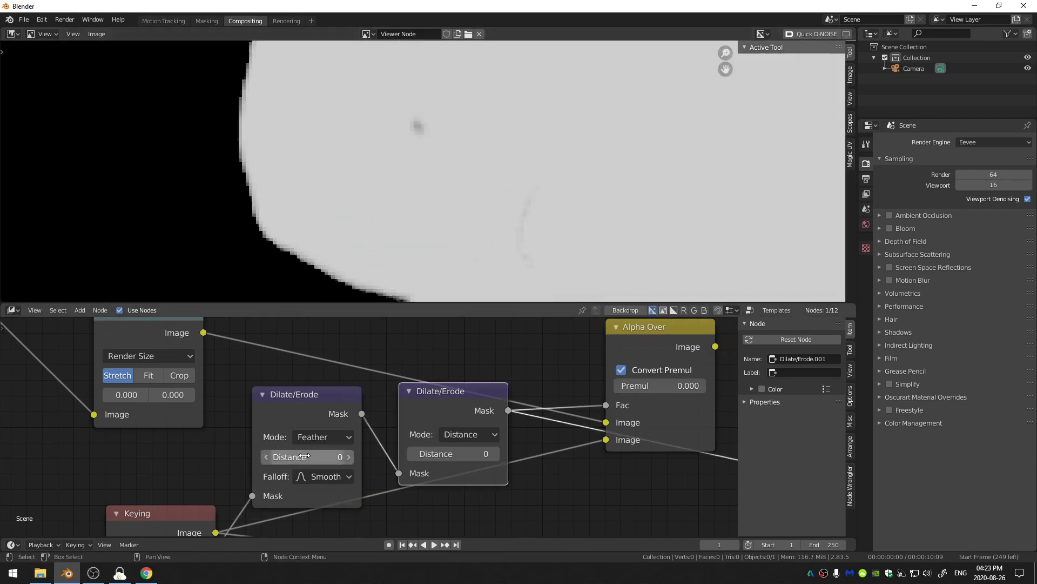
click(265, 458)
click(264, 458)
click(308, 459)
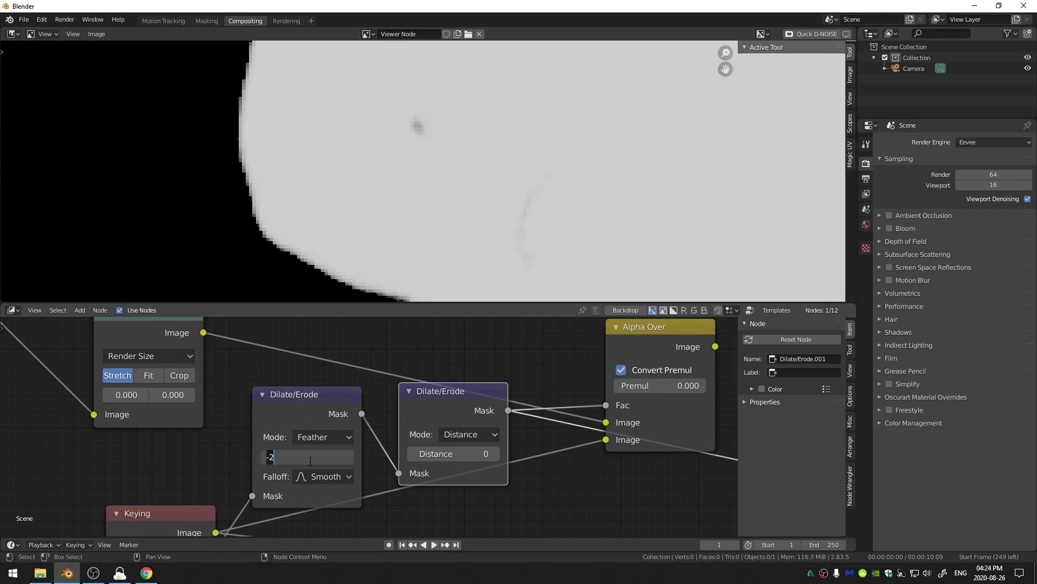
text(-20)
key(Return)
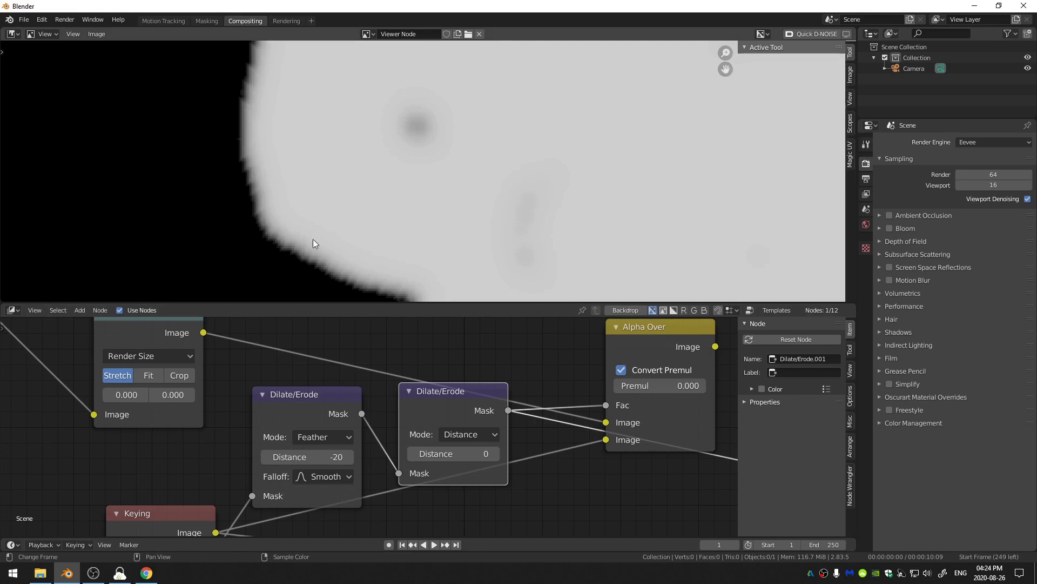
Set the Feather-mode Dilate/Erode node's distance to -3
click(314, 459)
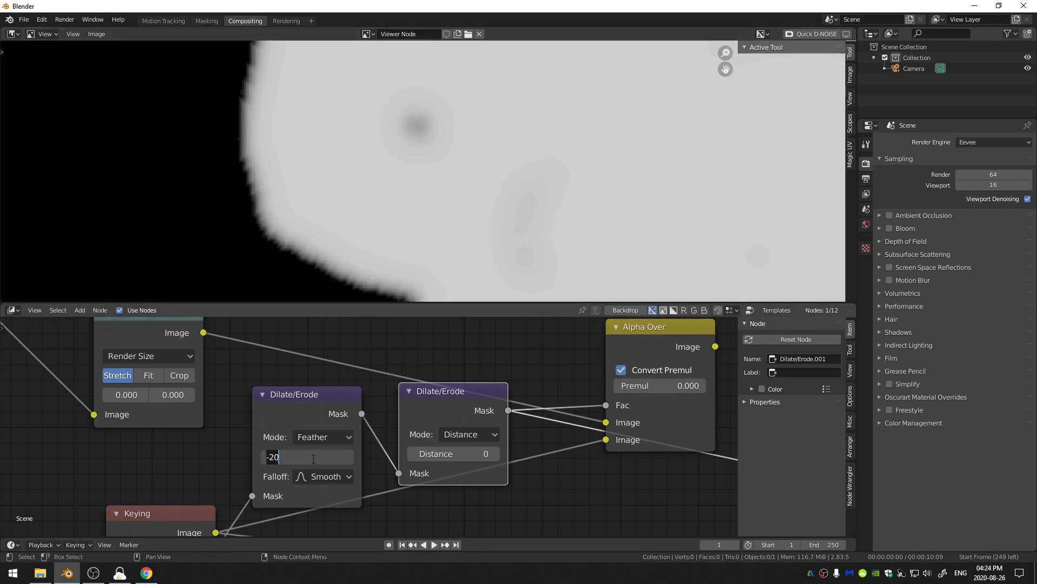
text(-3)
key(Return)
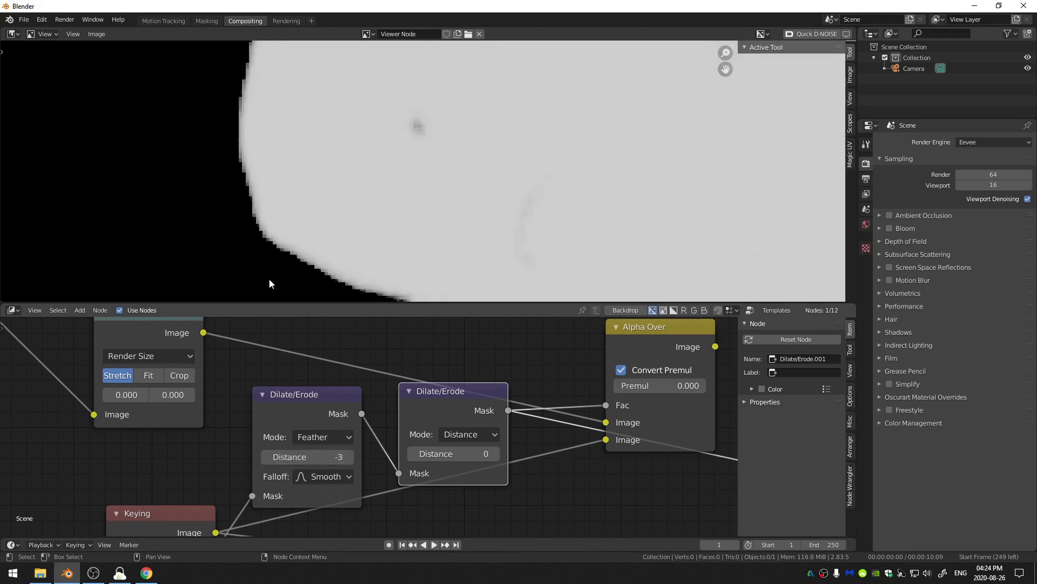
Set the Distance-mode Dilate/Erode node's distance to -2 and move the node closer to the Feather one
click(478, 436)
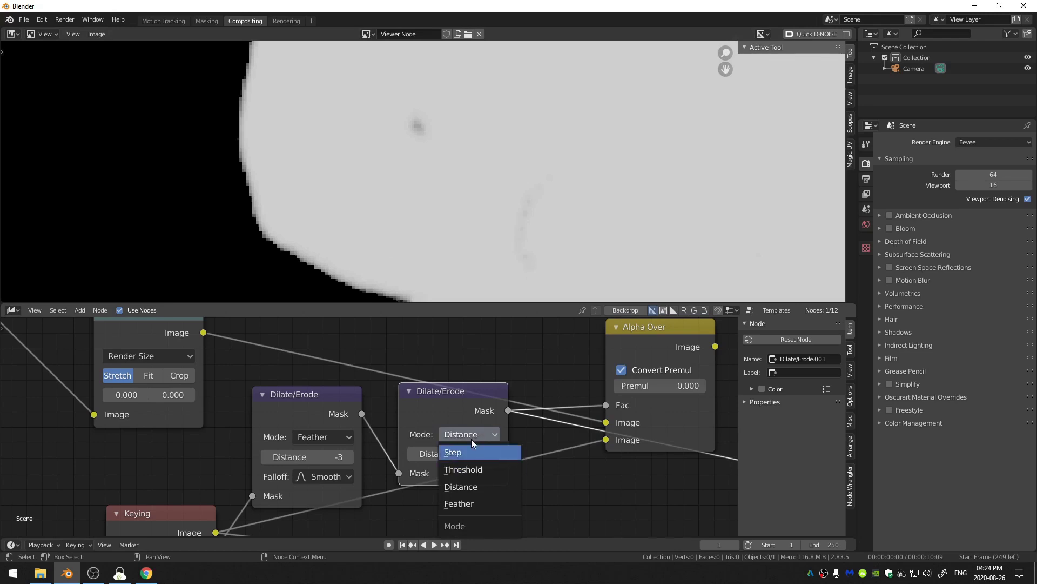
click(413, 455)
click(413, 455)
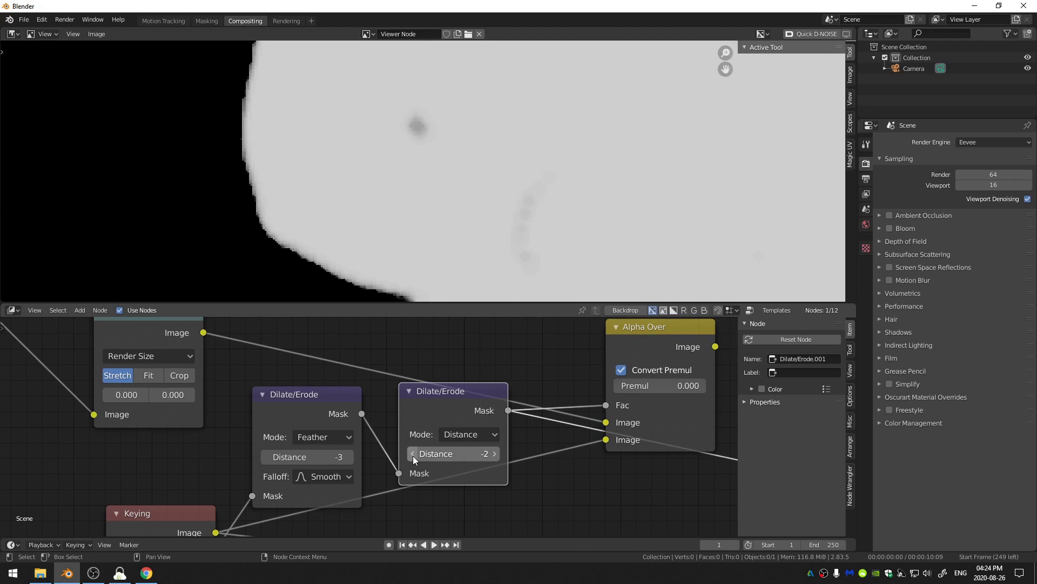
scroll(411, 216, down, 4)
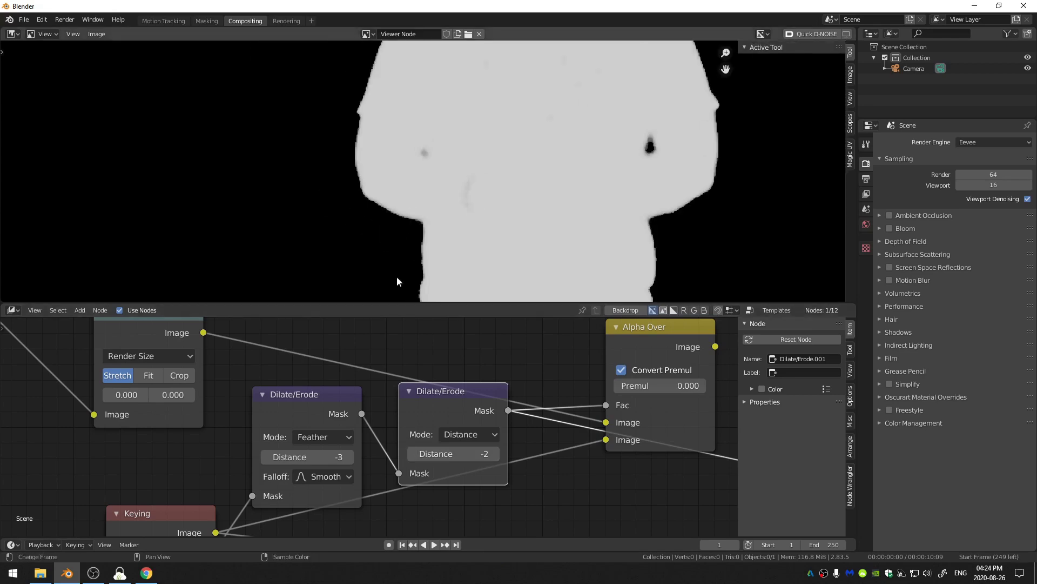
mouse_move(432, 407)
mouse_down()
mouse_move(405, 405)
mouse_move(417, 408)
mouse_up()
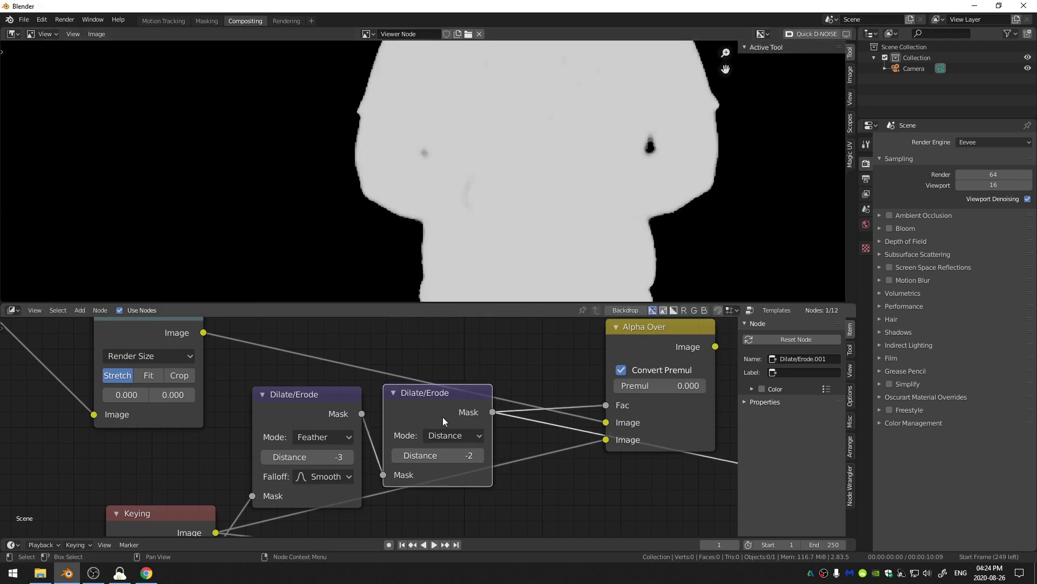
Add a Blur node on the mask link between the Distance-mode Dilate/Erode node and the Alpha Over factor
middle_drag(307, 423, 465, 384)
key(shift+a)
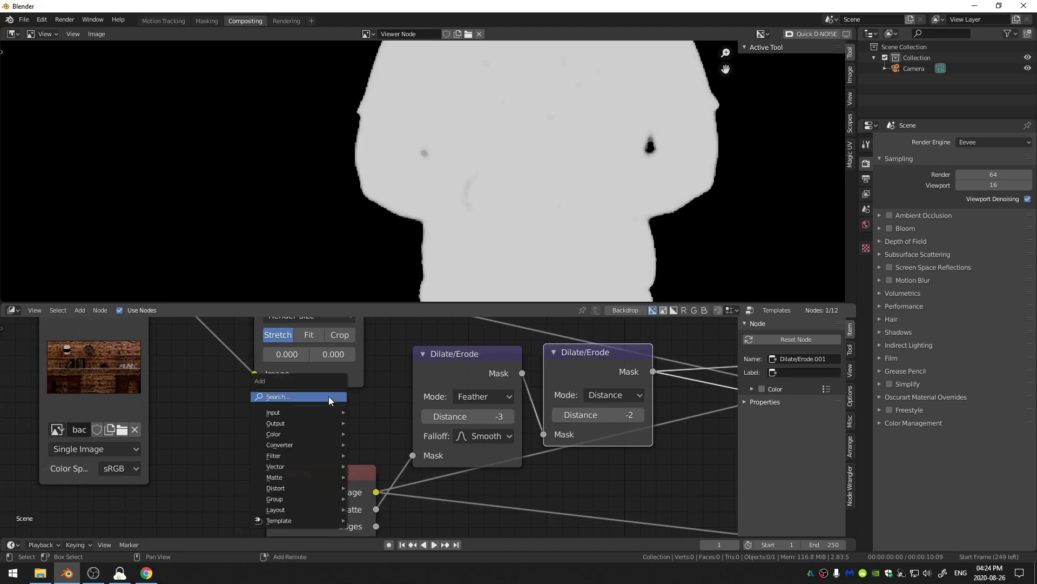
scroll(291, 214, up, 3)
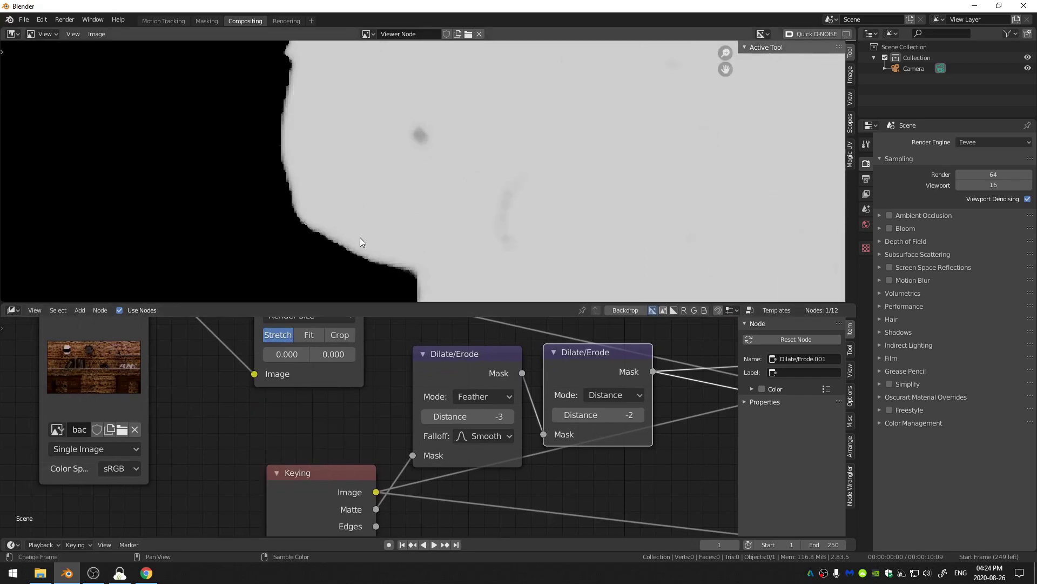
key(shift+a)
click(361, 426)
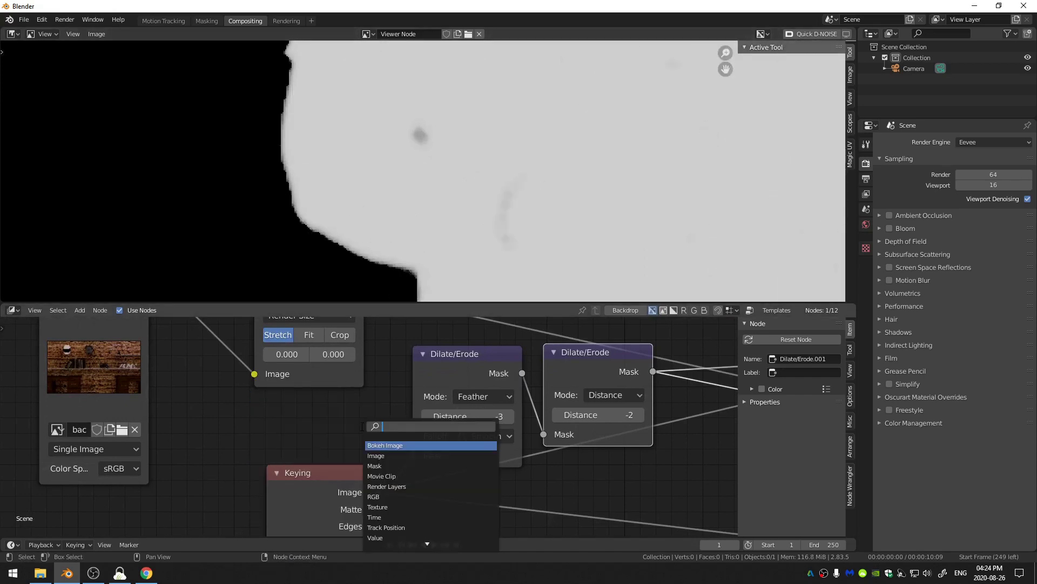
text(blur)
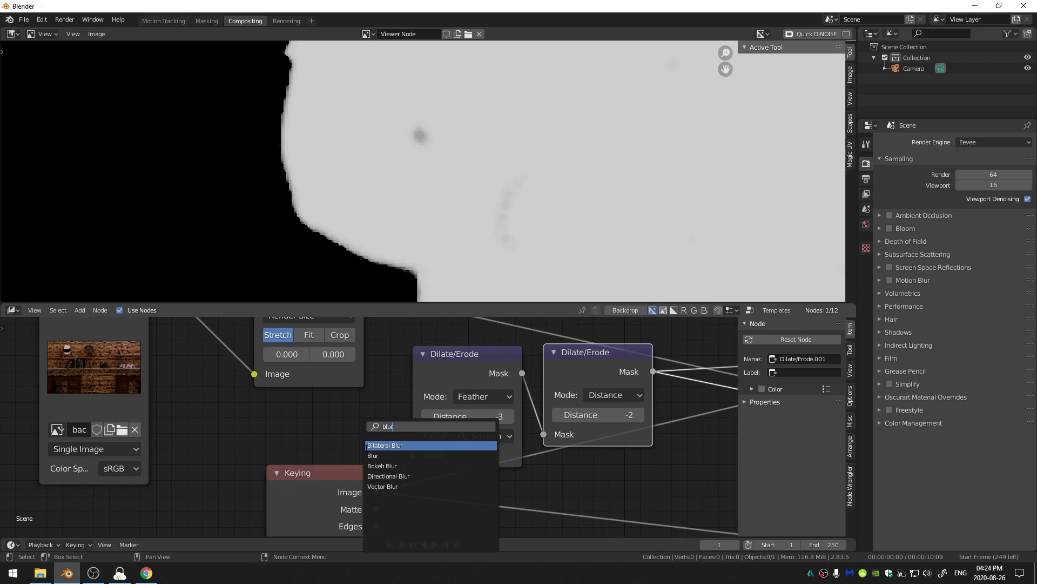
click(373, 456)
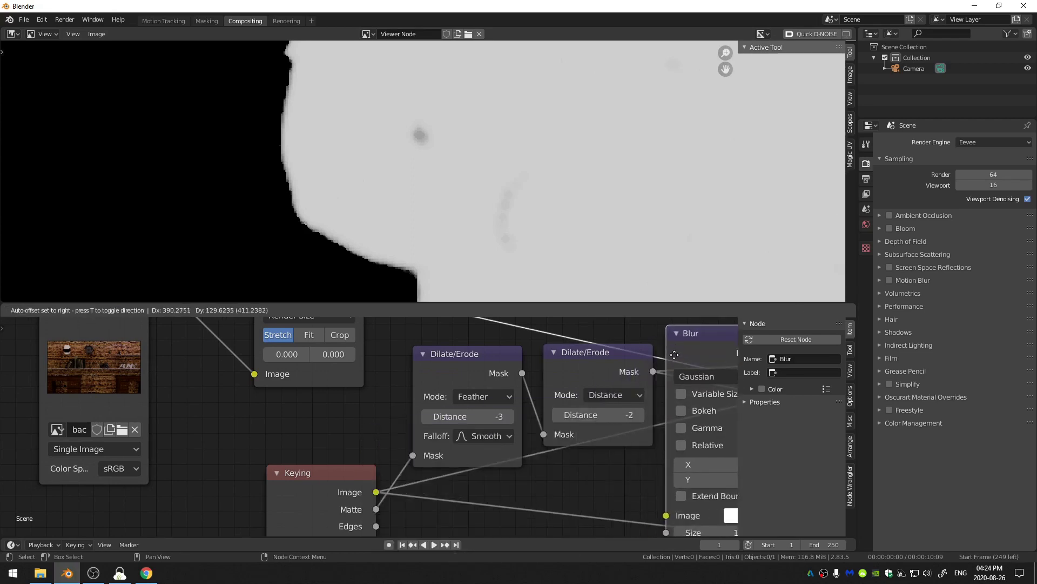
click(697, 382)
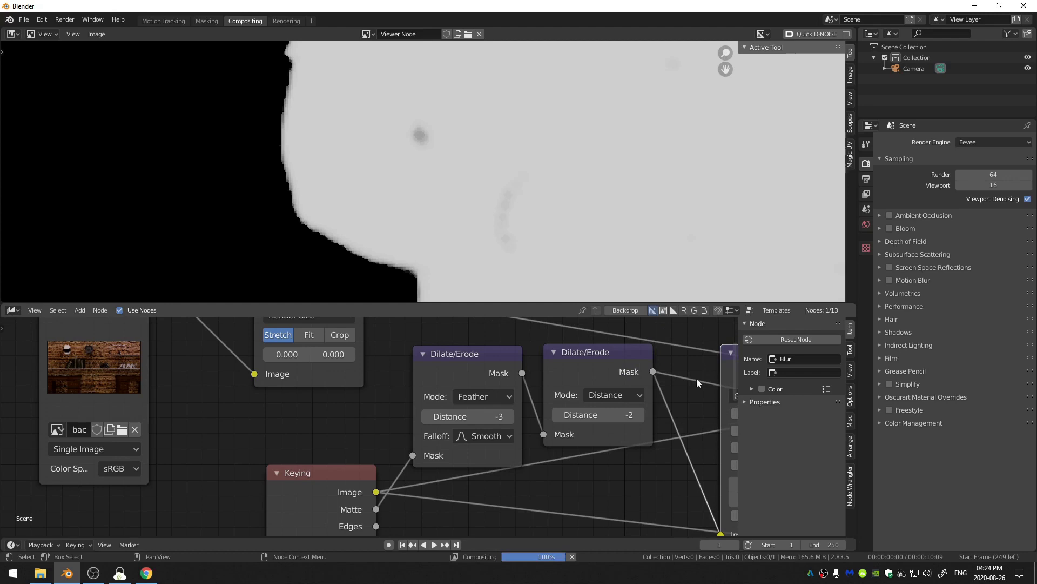
Set the matte Blur node's X and Y sizes to 5
middle_drag(696, 378, 397, 402)
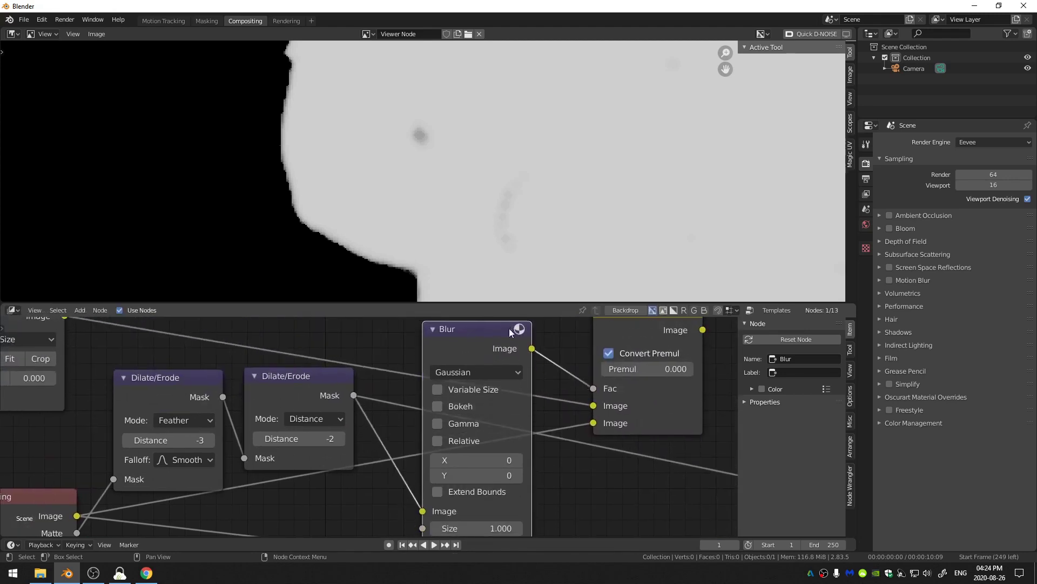
click(488, 459)
text(5)
key(Tab)
text(5)
key(Return)
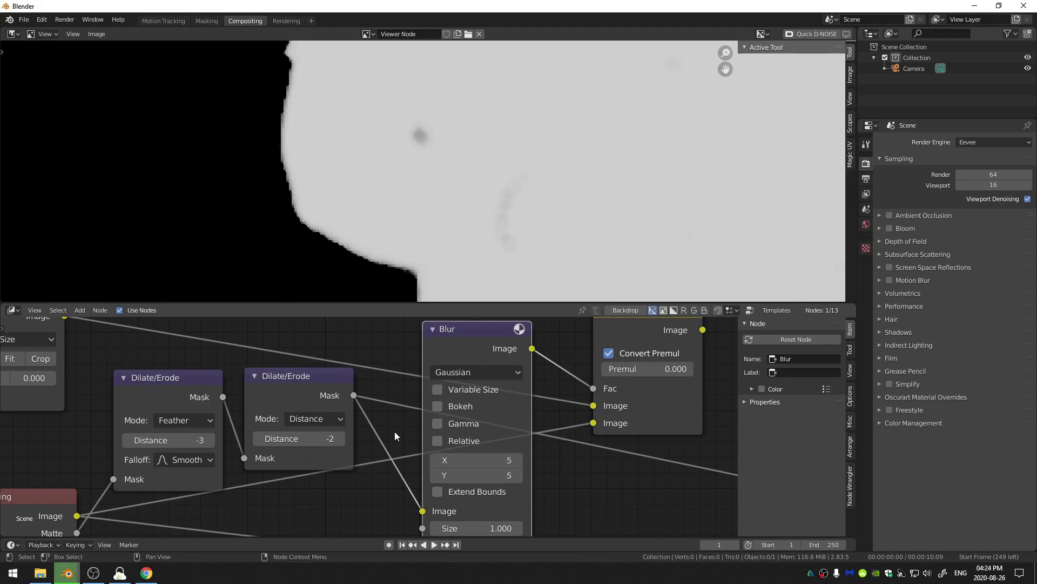
Try 25 for the matte Blur node's X and Y sizes and preview the blurred mask in the viewer
click(468, 457)
text(25)
key(Return)
middle_drag(474, 341, 302, 369)
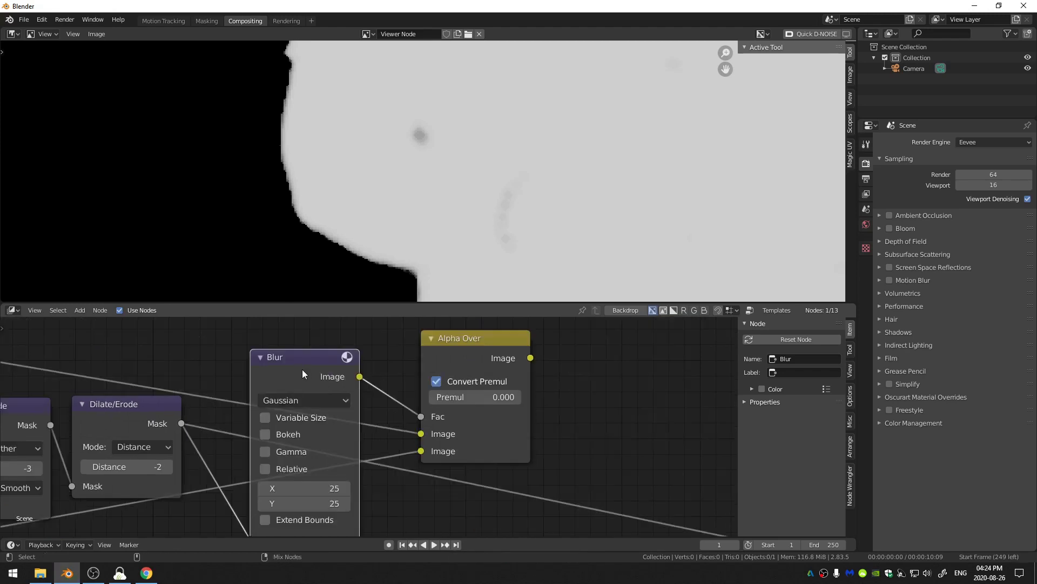
ctrl+shift+click(302, 368)
Reduce the previewed matte blur to 5 in both X and Y
middle_drag(285, 415, 338, 359)
drag(359, 435, 359, 448)
text(5)
key(Return)
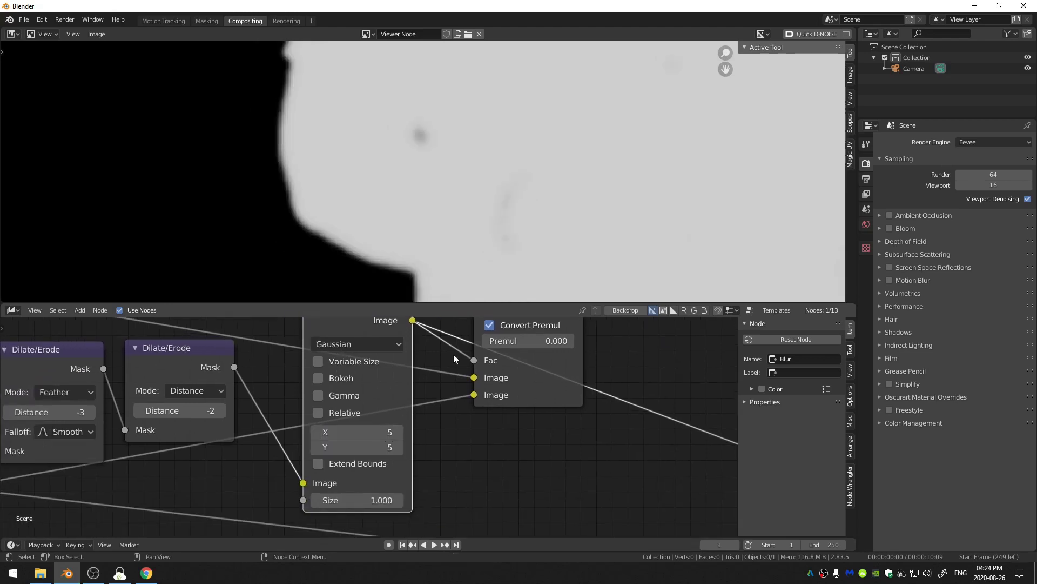
Preview the Alpha Over composite in the viewer and inspect the presenter's arm edge up close
middle_drag(453, 354, 393, 388)
scroll(434, 157, down, 3)
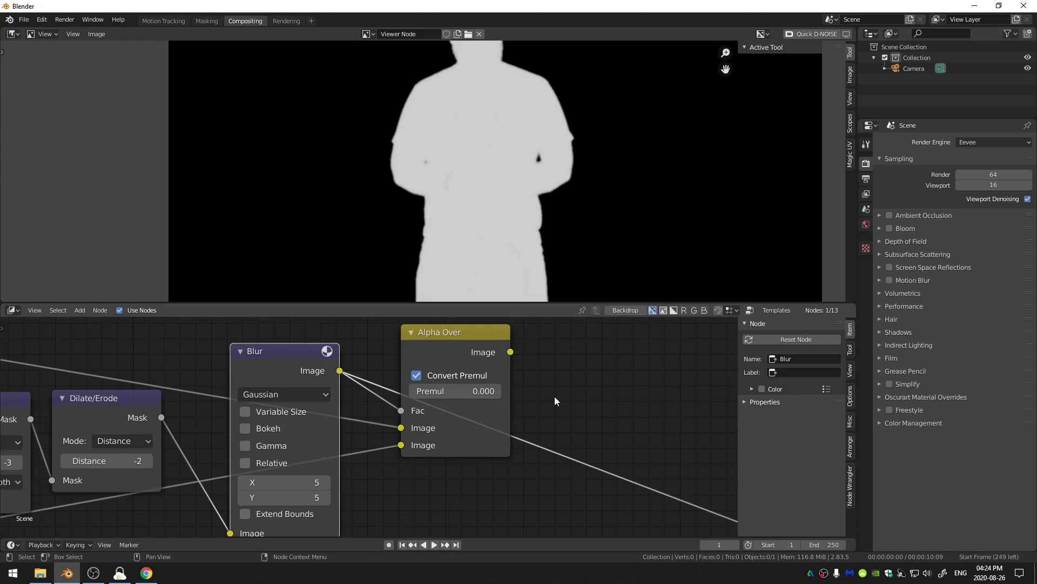
middle_drag(556, 397, 440, 413)
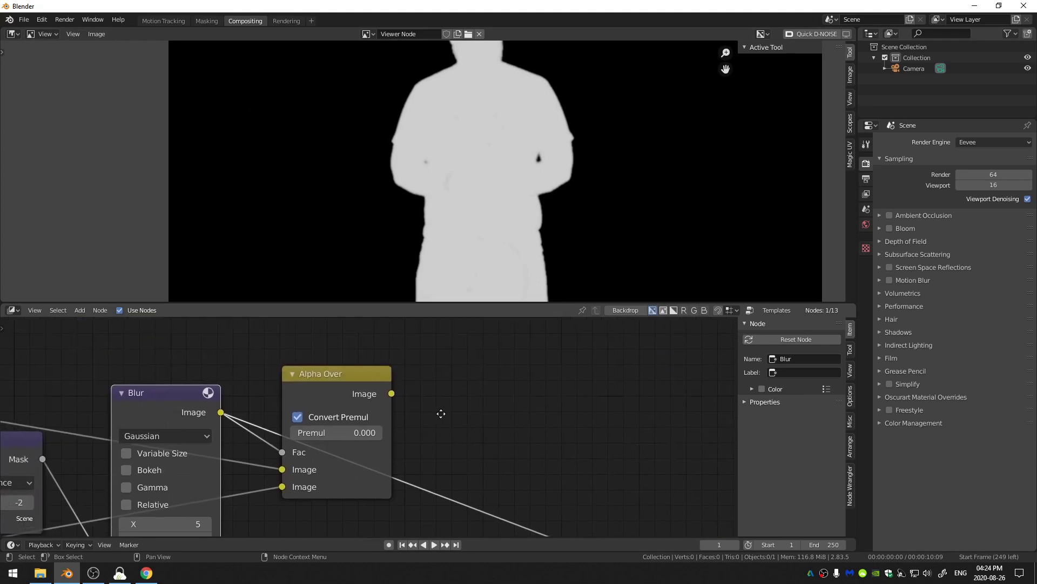
ctrl+shift+click(350, 382)
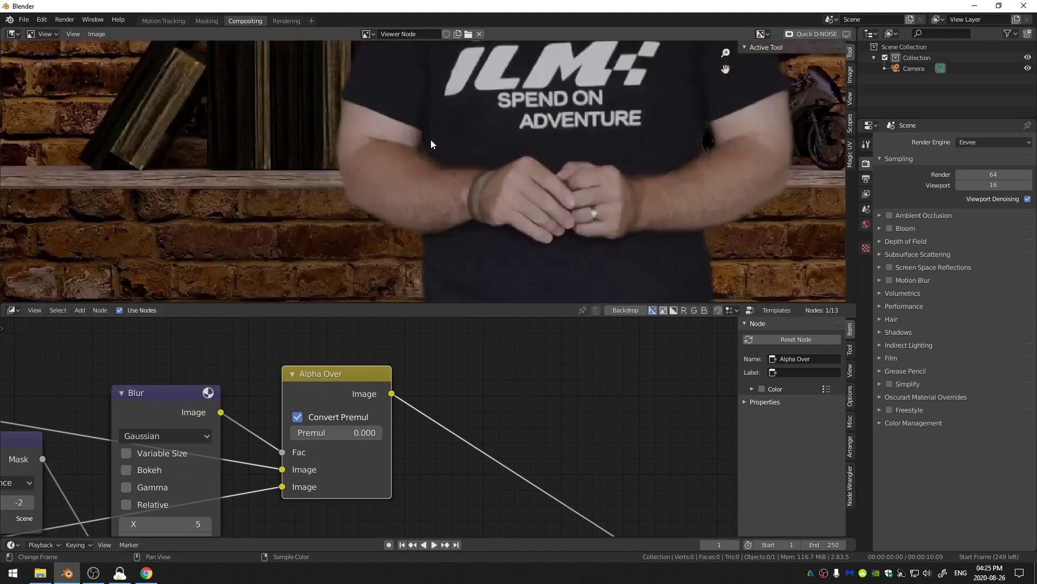
middle_drag(368, 180, 427, 247)
scroll(427, 247, up, 2)
Select both Dilate/Erode nodes and the matte Blur node and toggle their muting to compare the arm's edge with and without them
middle_drag(214, 454, 464, 346)
drag(25, 350, 400, 403)
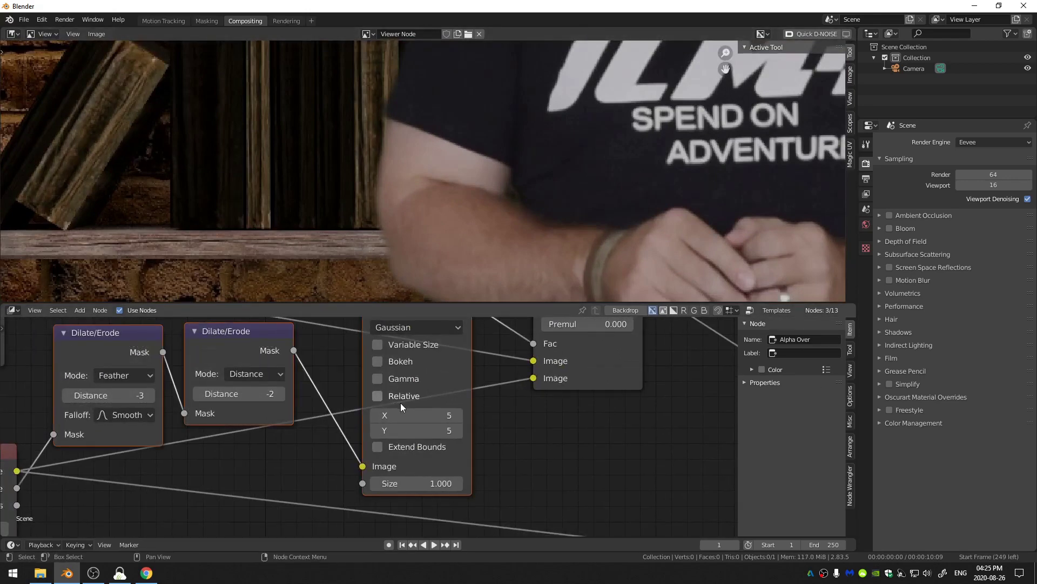
middle_drag(400, 403, 458, 424)
key(m)
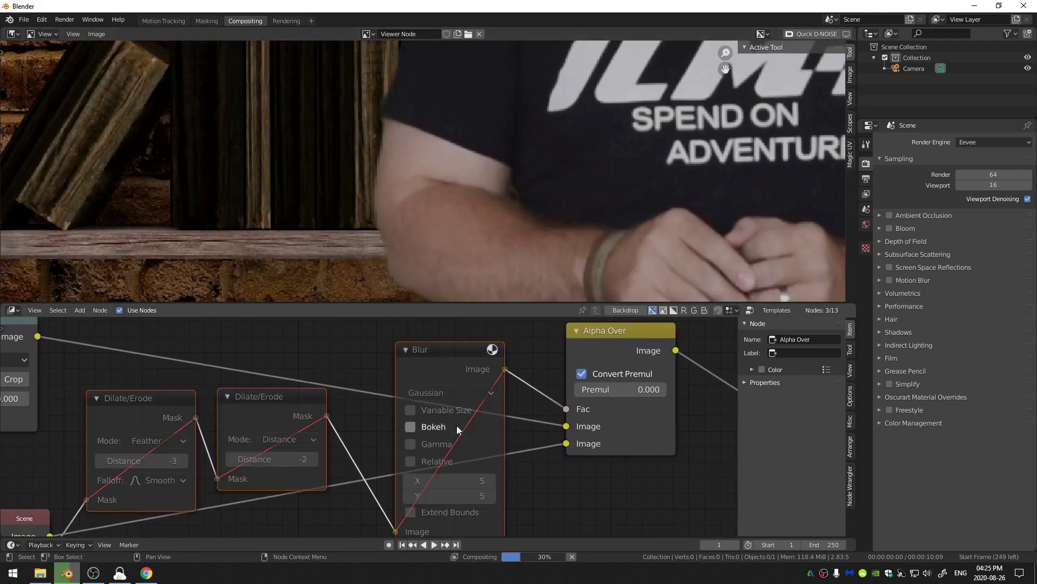
key(m)
key(m)
key(m)
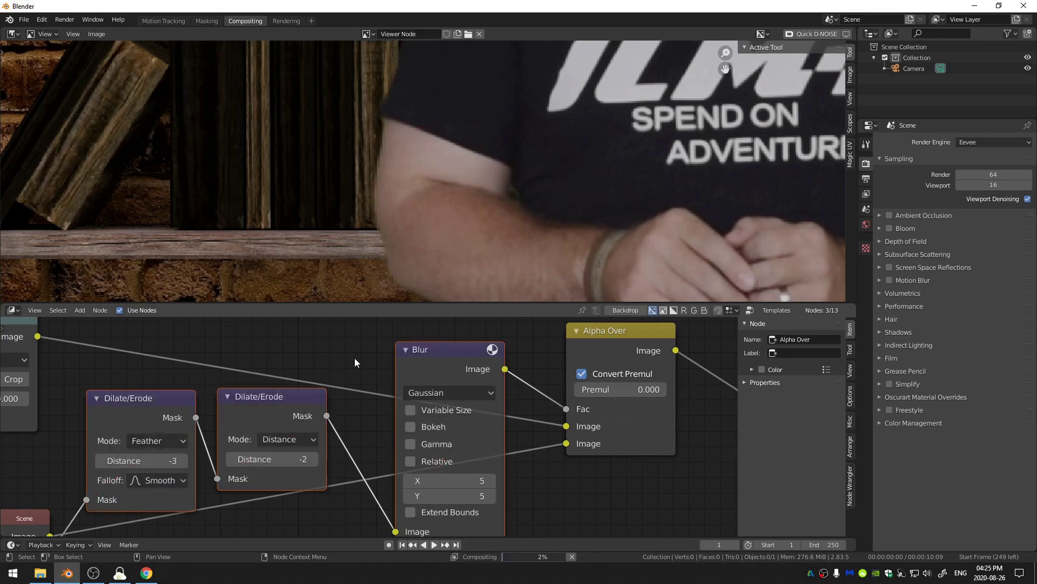
key(m)
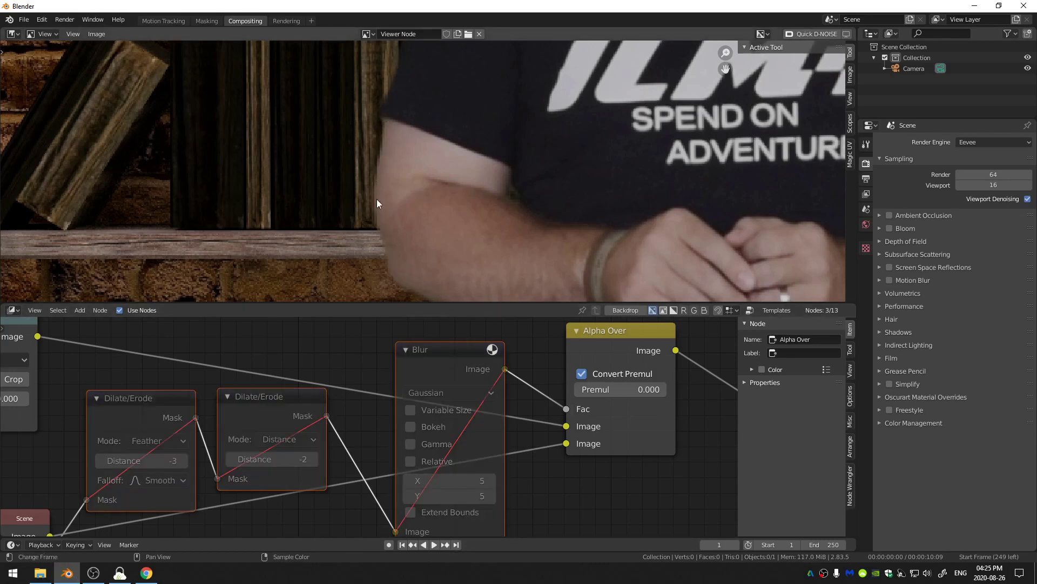
key(m)
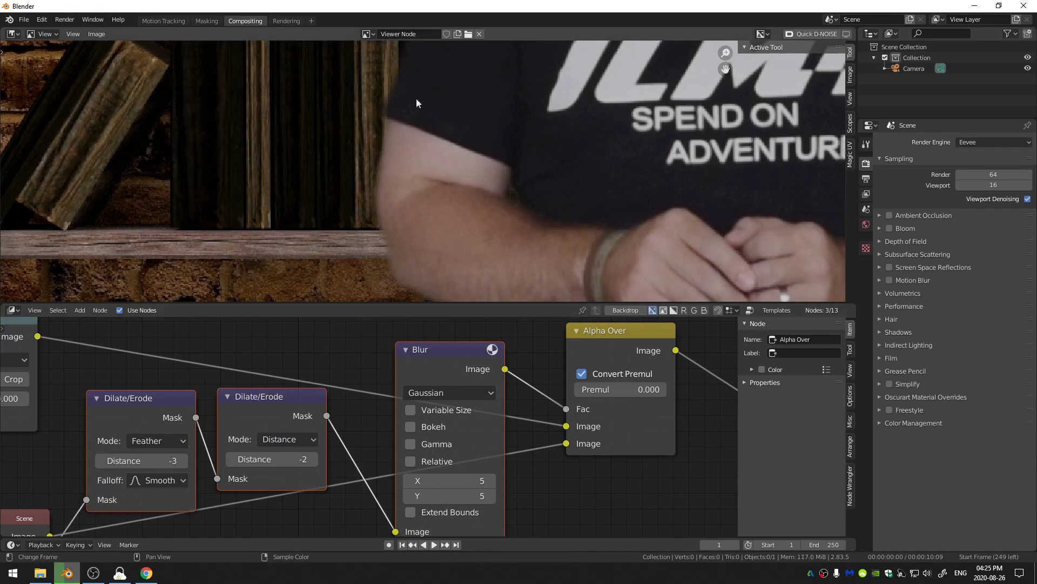
Review the full composite and node tree, and spread the edge-refining nodes and the Alpha Over node further apart
scroll(417, 203, down, 4)
scroll(417, 203, down, 3)
scroll(357, 424, down, 6)
middle_drag(316, 426, 524, 373)
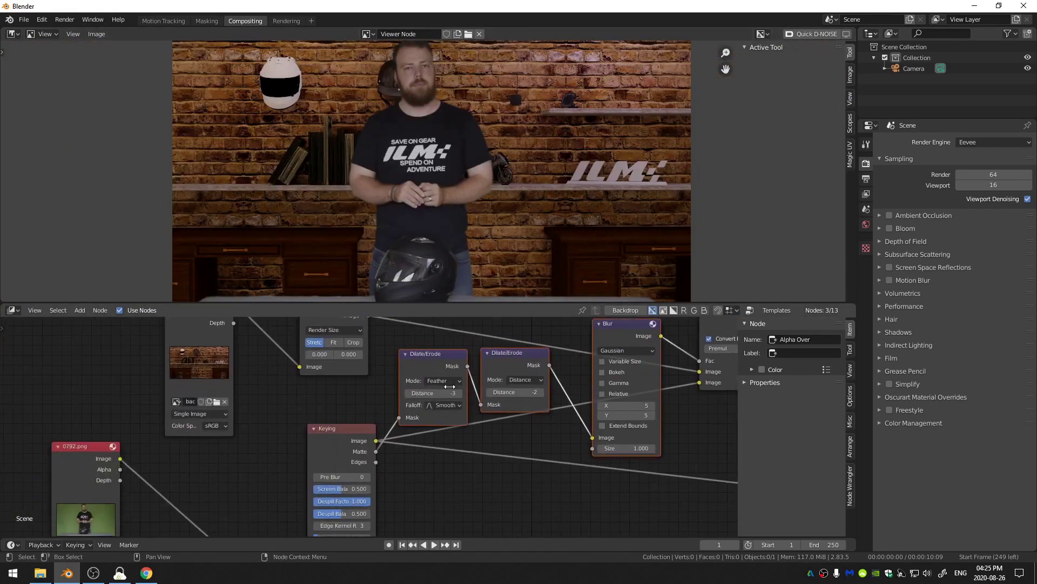
scroll(348, 432, down, 3)
middle_drag(346, 446, 430, 317)
middle_drag(373, 468, 418, 398)
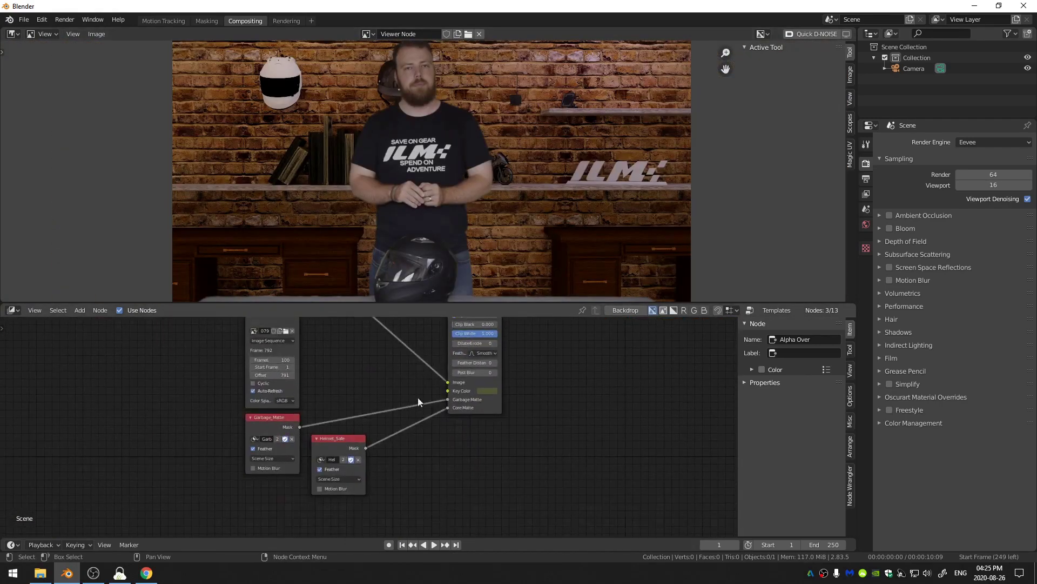
middle_drag(702, 443, 583, 434)
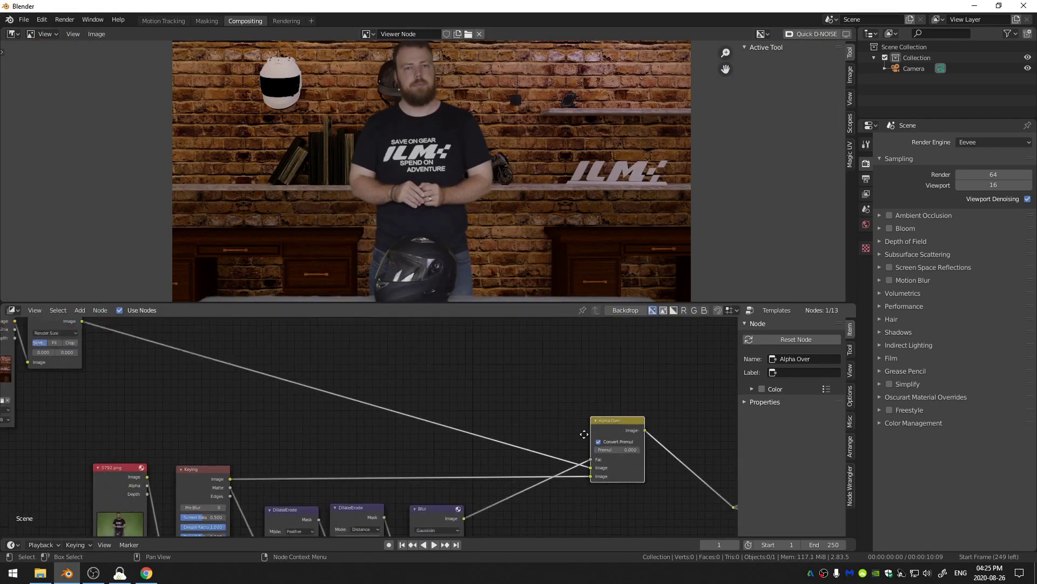
Add a second Blur node on the link between the background's Scale node and the Alpha Over node
middle_drag(326, 382, 451, 473)
scroll(425, 186, down, 1)
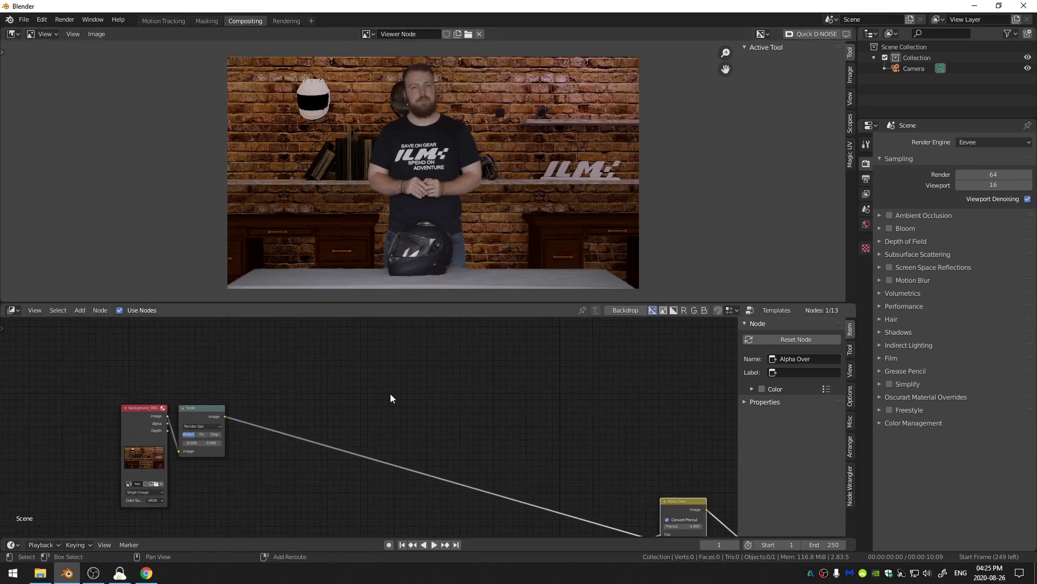
key(shift+a)
click(389, 395)
text(blur)
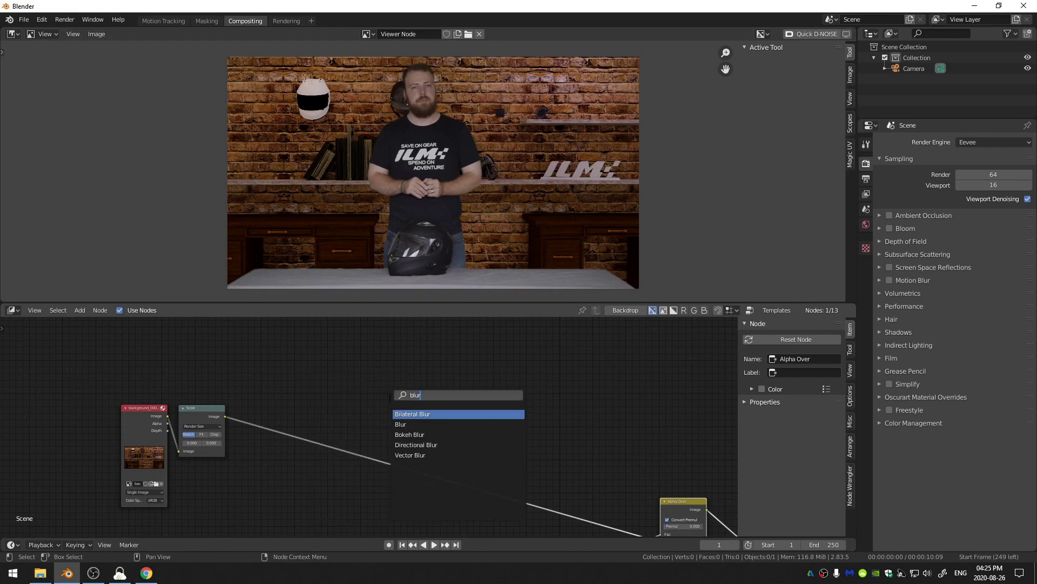
click(402, 423)
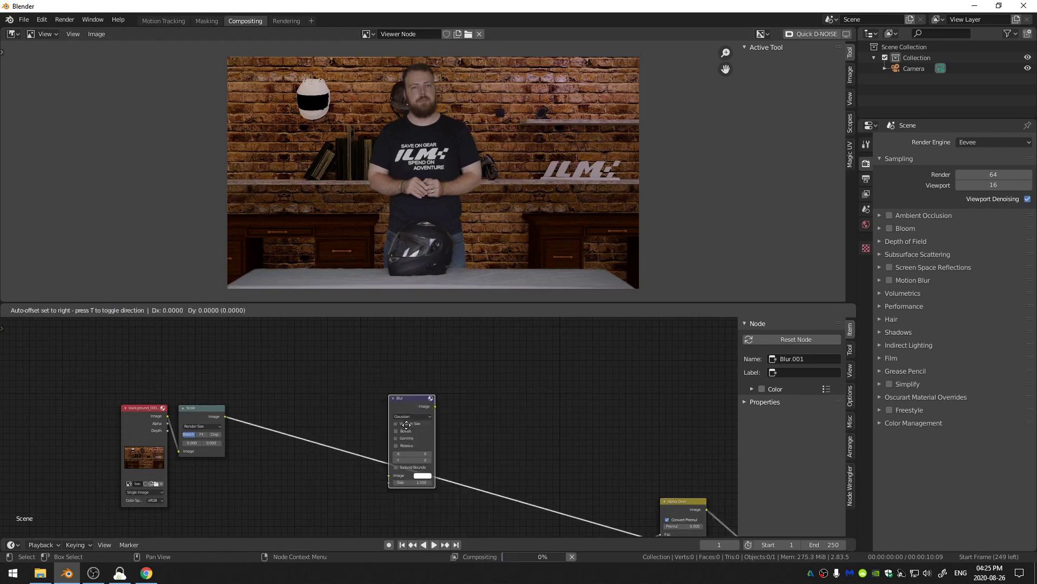
click(375, 436)
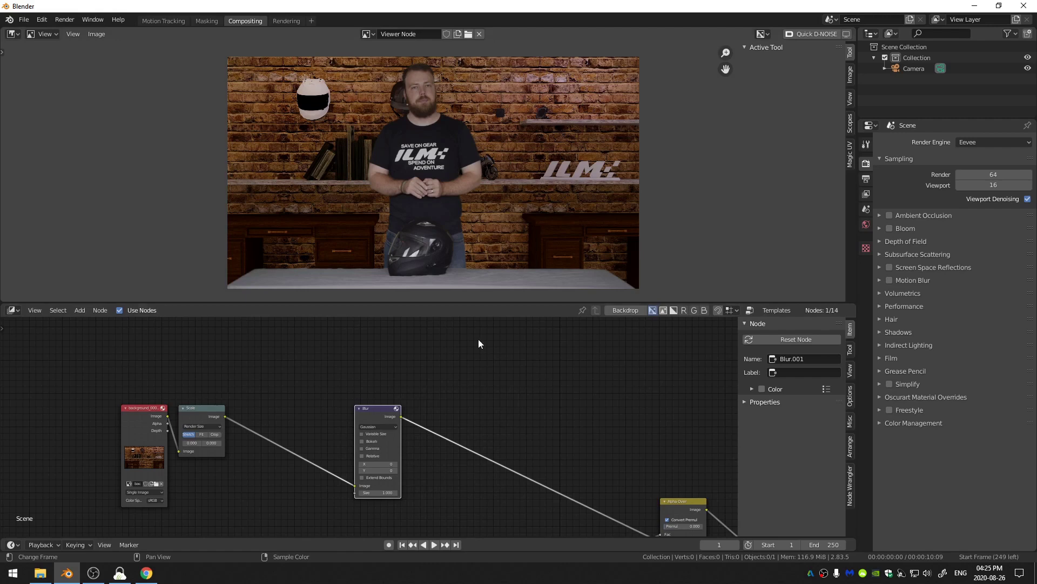
Try 30 and 20 as the background Blur node's X and Y sizes
scroll(417, 475, up, 2)
click(381, 478)
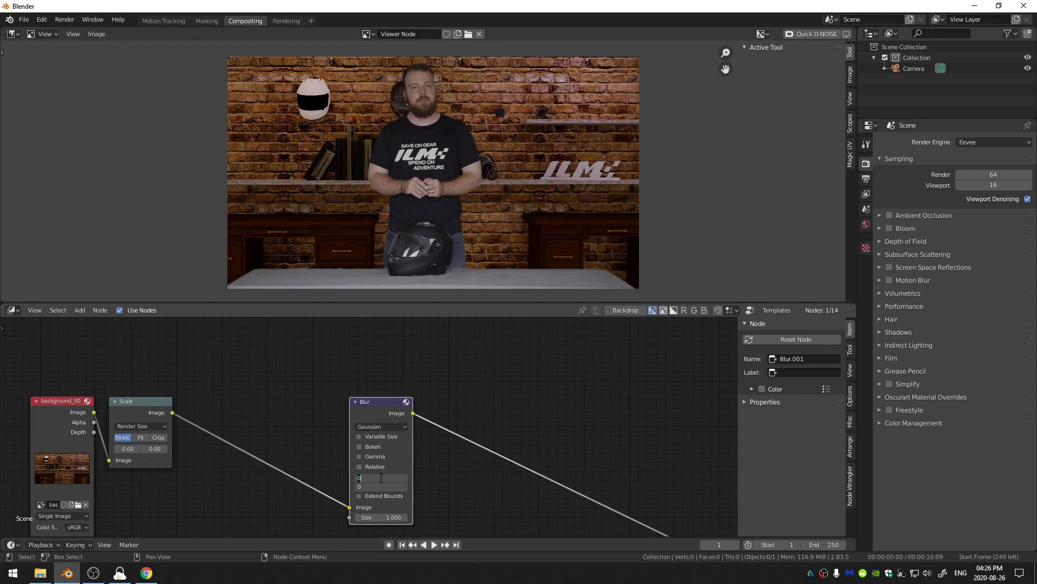
text(30)
key(Return)
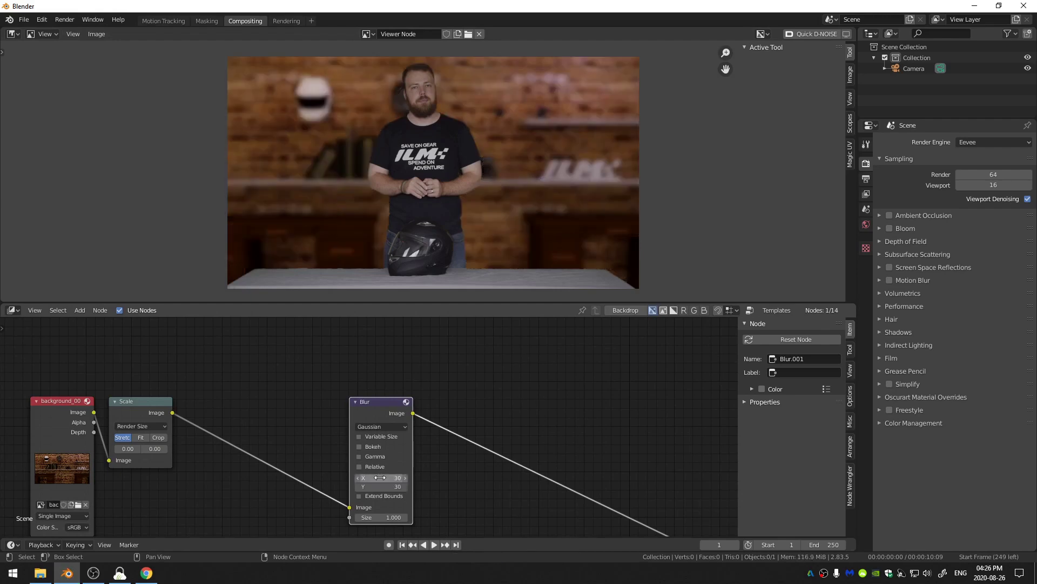
click(380, 477)
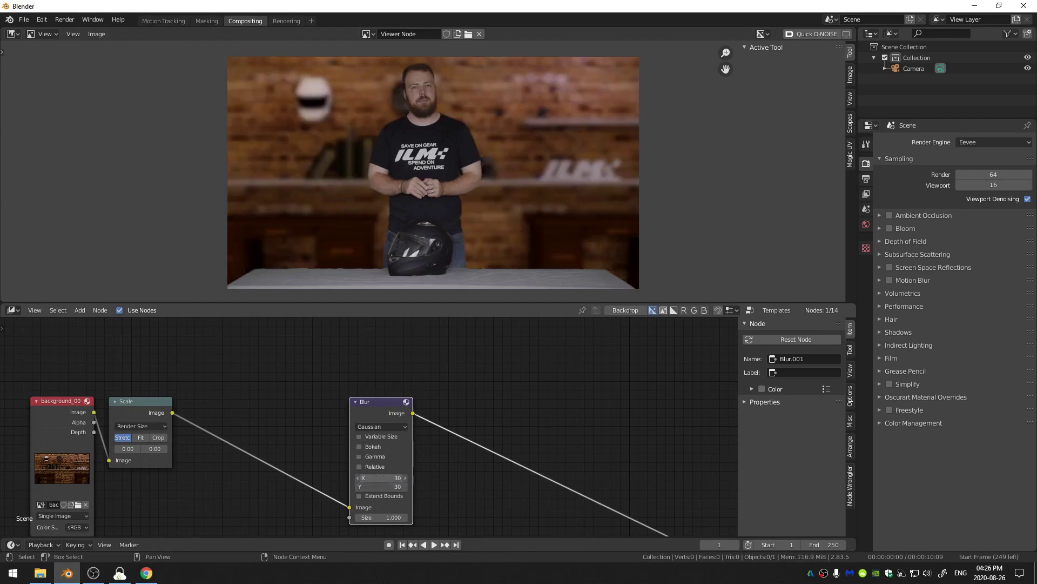
text(20)
key(Return)
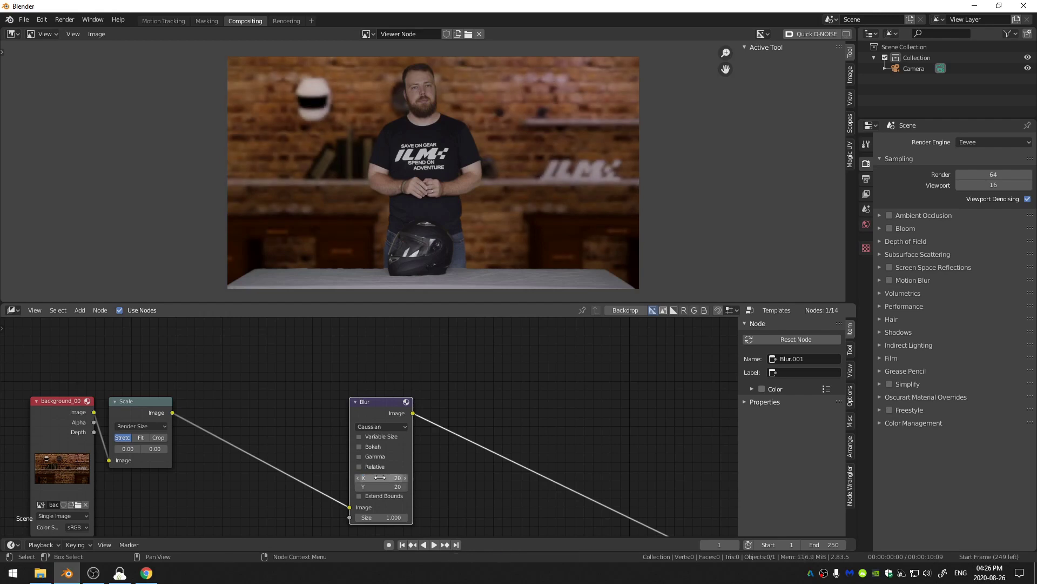
Set the background Blur node's X and Y sizes to 25
drag(380, 477, 392, 497)
text(25)
key(Return)
Add a Transform node between the background's Scale and Blur nodes
middle_drag(313, 488, 367, 458)
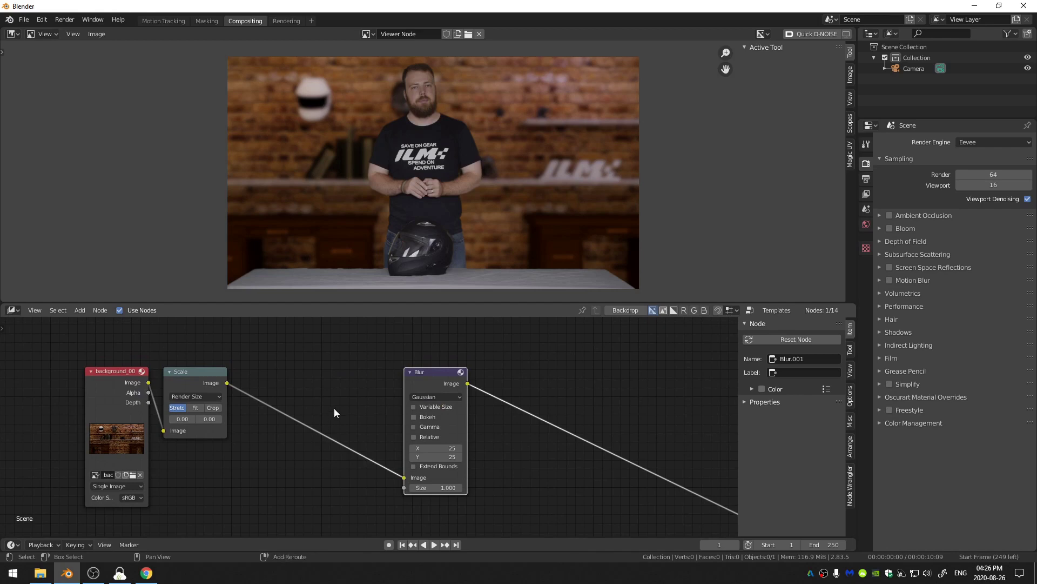
key(shift+a)
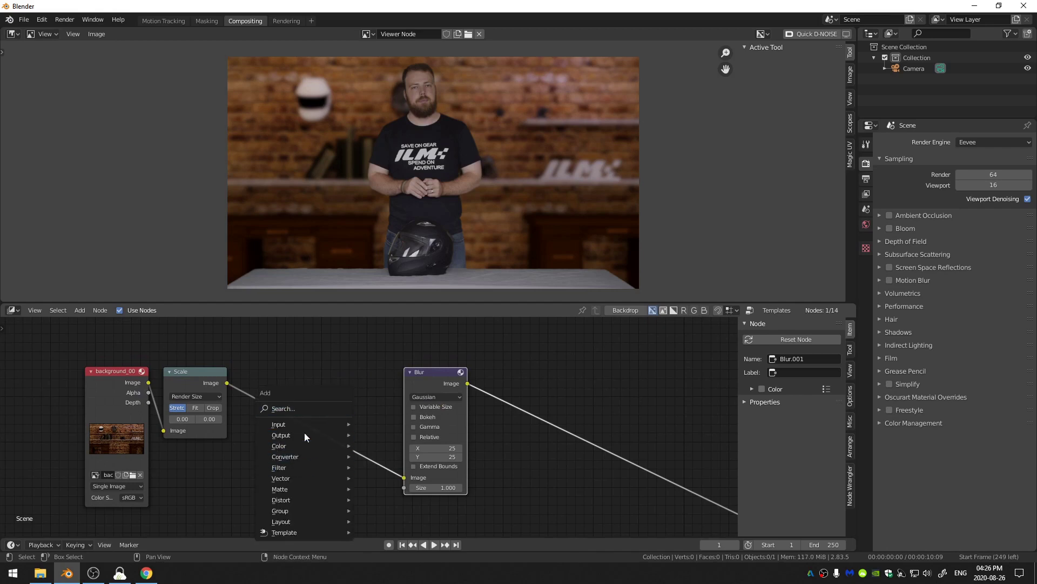
click(306, 408)
text(tran)
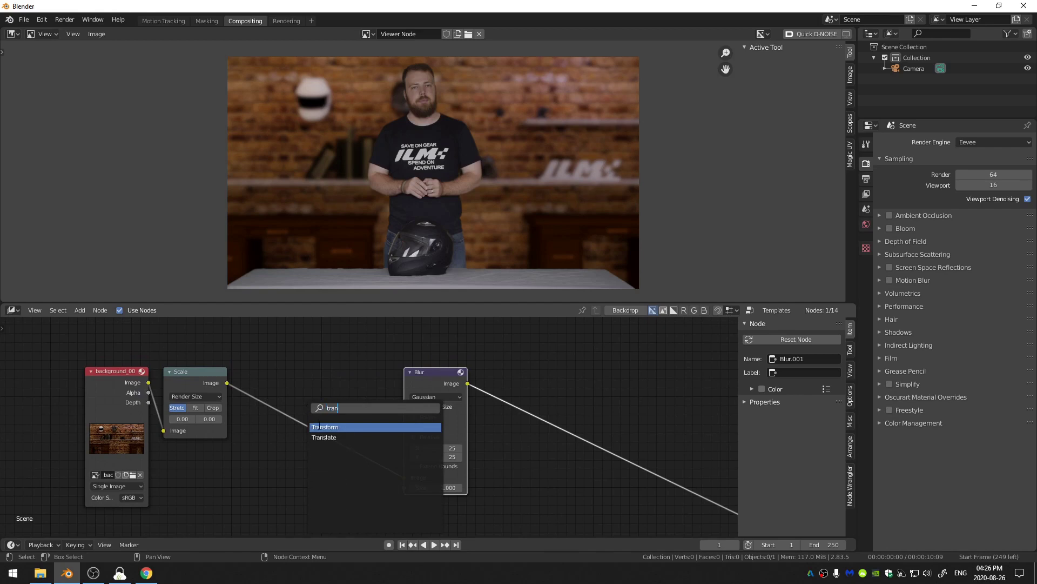
key(Return)
click(290, 408)
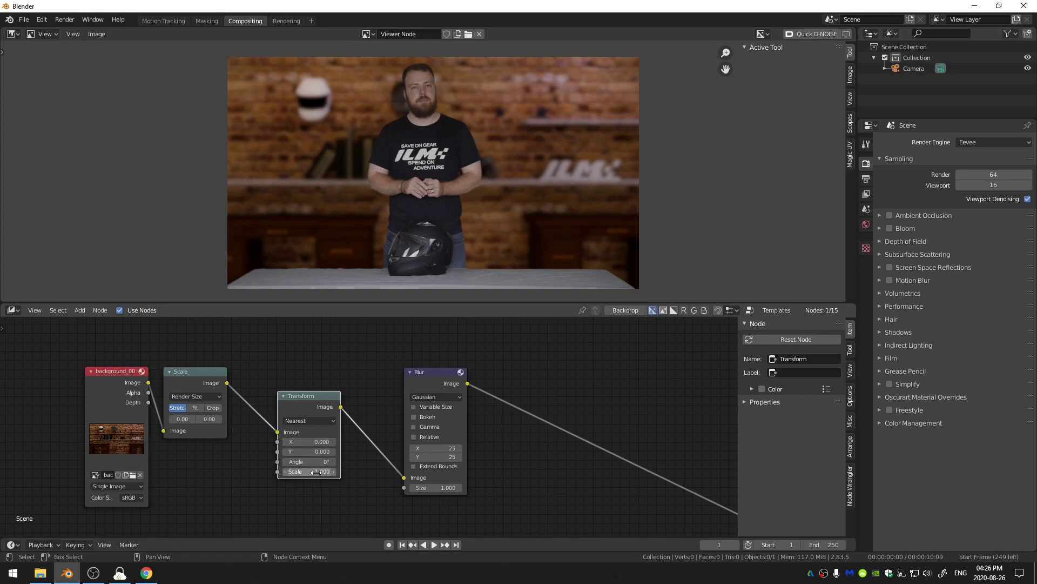
Scale the background to 1.1 in the Transform node and shift it down with a Y offset of -67.9
mouse_move(316, 472)
mouse_down()
mouse_move(381, 471)
mouse_move(335, 472)
mouse_up()
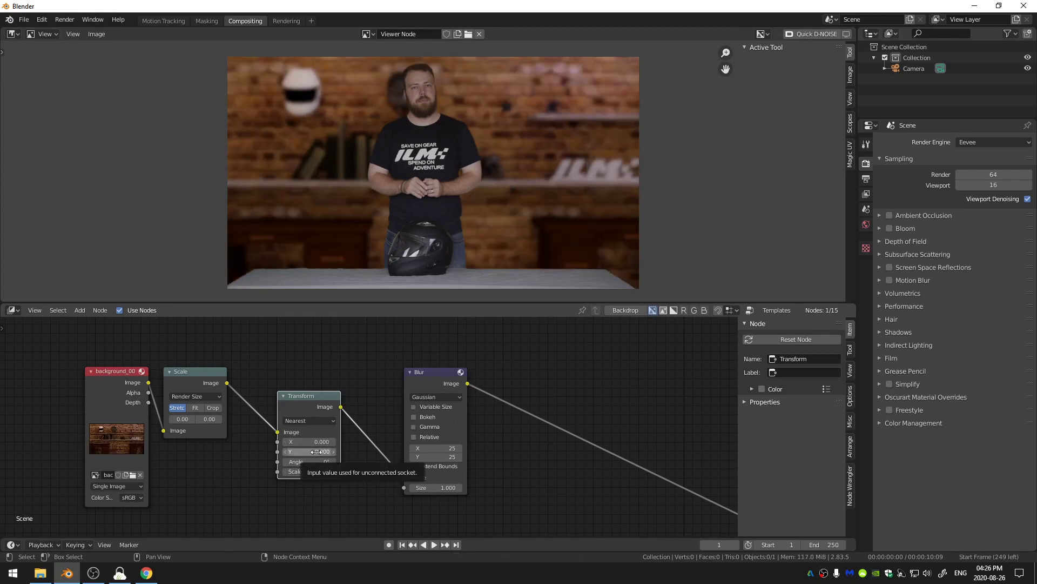
mouse_move(316, 451)
mouse_down()
mouse_move(287, 452)
mouse_move(316, 451)
mouse_move(296, 451)
mouse_up()
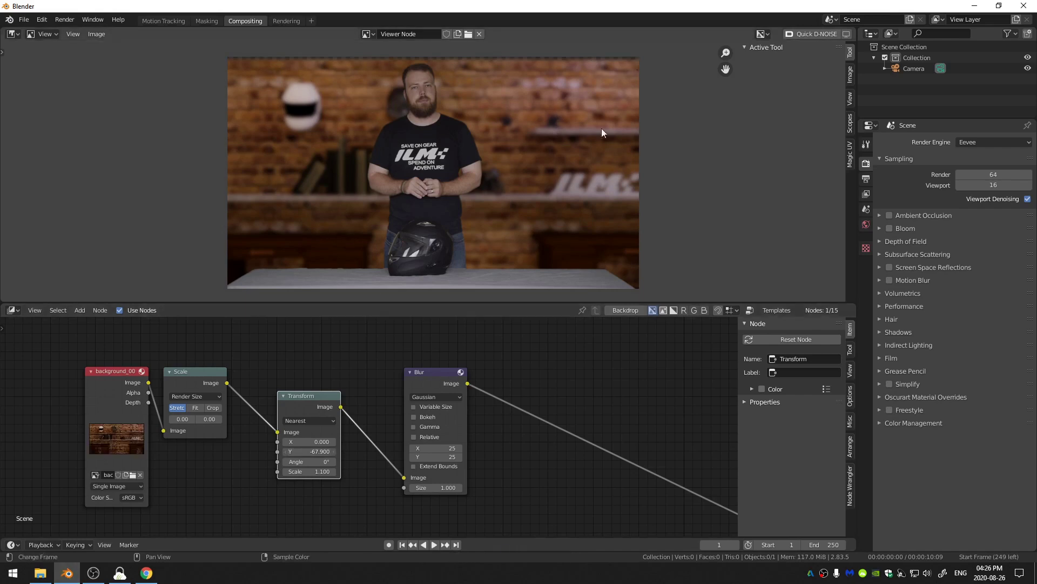
Set the background Transform node's scale to 1.15
drag(324, 471, 332, 471)
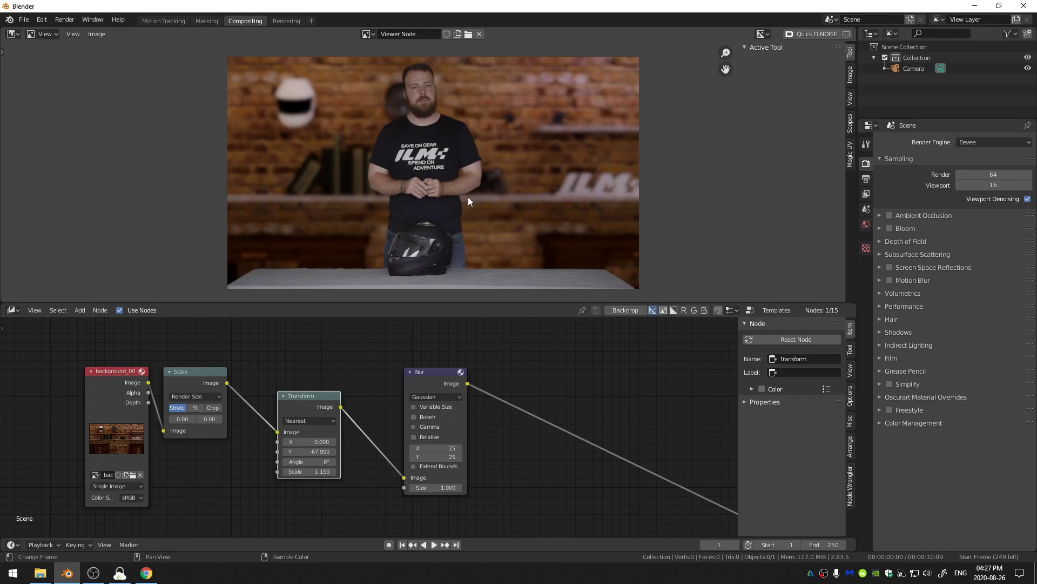
Add a Color Balance node between the Keying node's image output and the Alpha Over node, placed above the Dilate/Erode nodes
scroll(504, 438, down, 2)
middle_drag(549, 477, 339, 445)
key(shift+a)
click(307, 371)
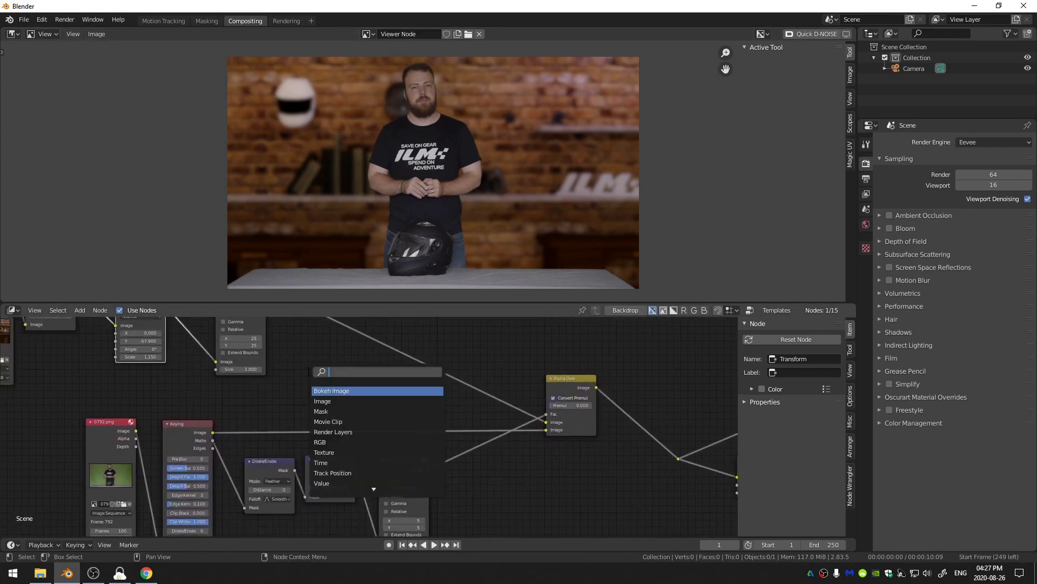
text(colo)
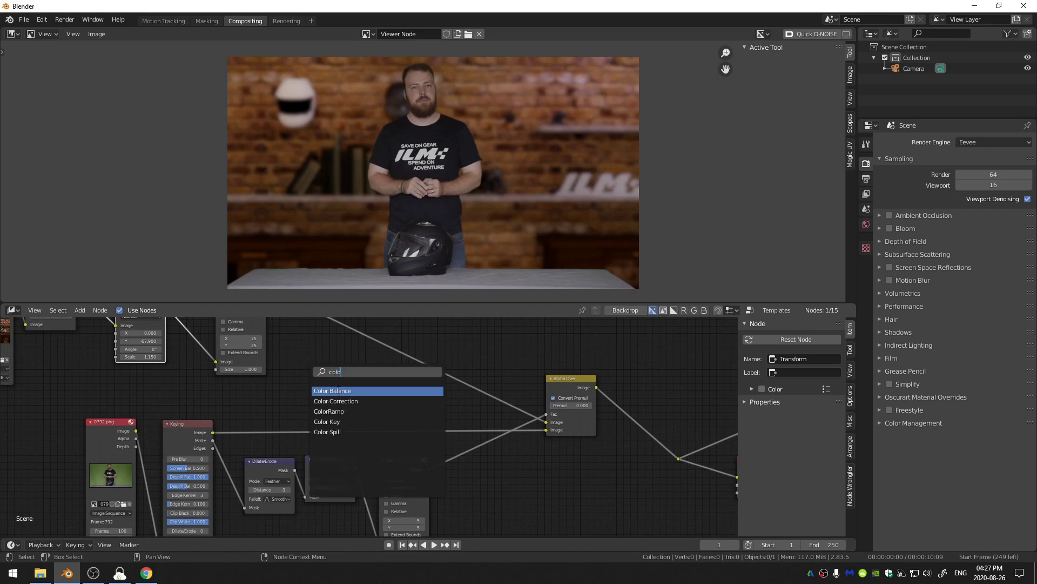
click(339, 390)
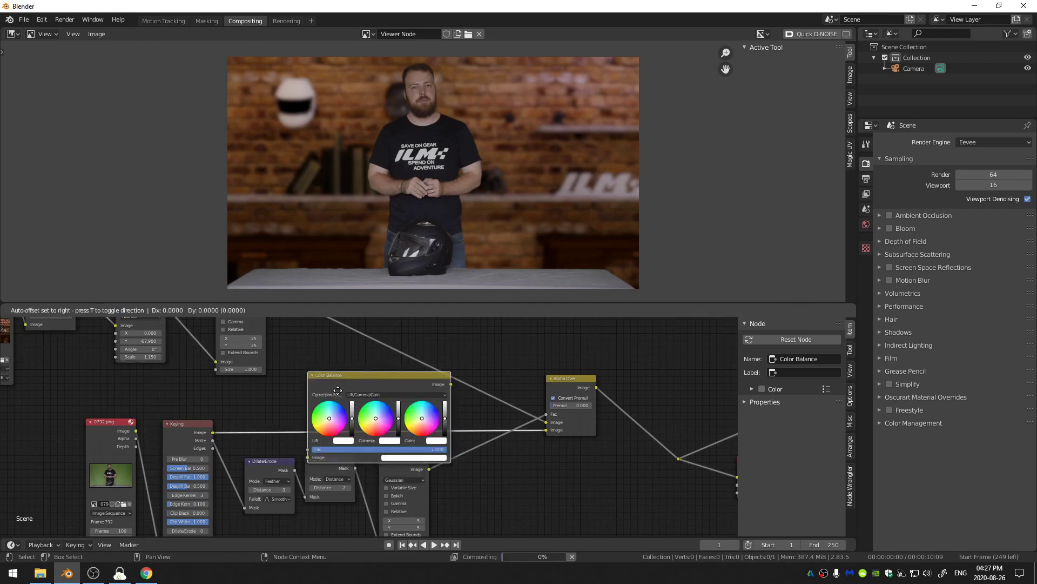
click(334, 388)
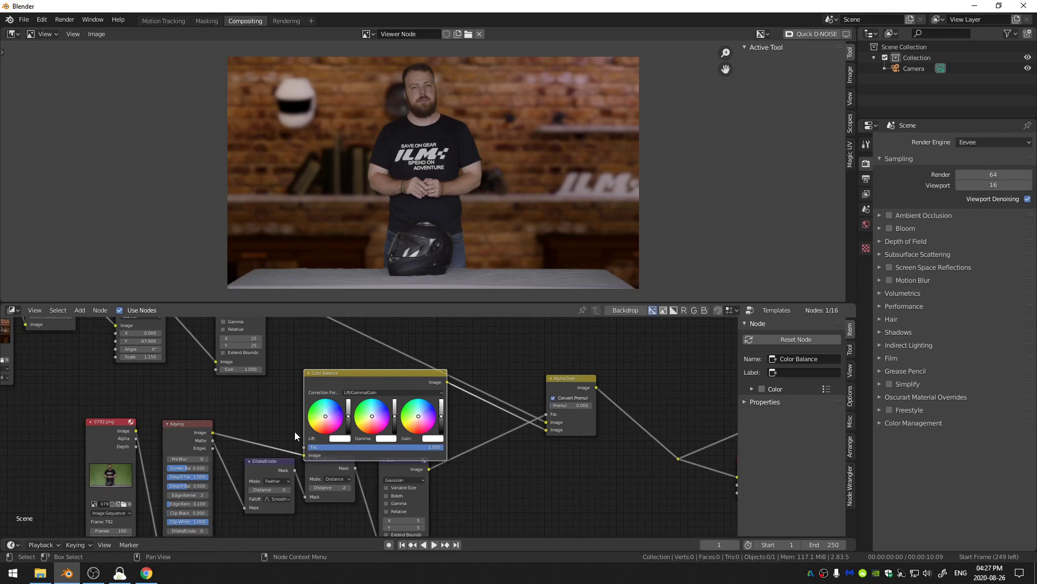
drag(362, 380, 324, 369)
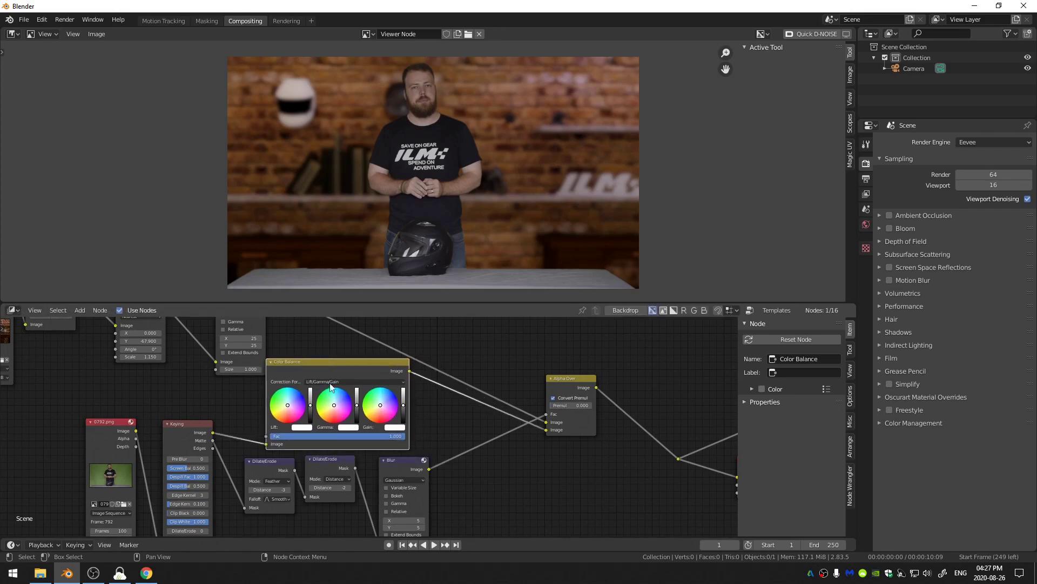
Warm up the keyed footage by nudging the Color Balance node's gamma, gain and lift wheels slightly toward yellow and red
scroll(430, 382, up, 4)
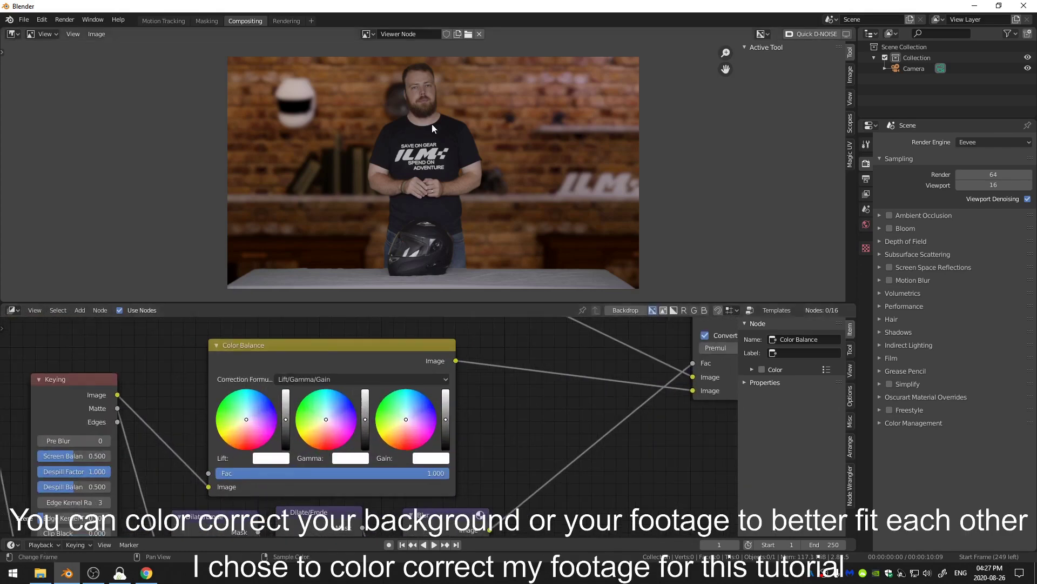
scroll(311, 427, up, 3)
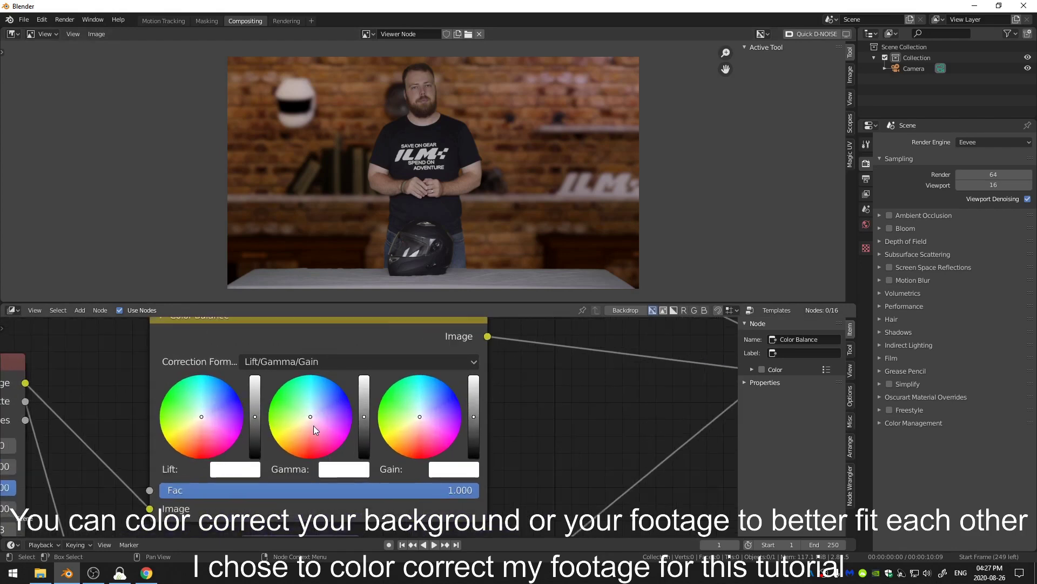
middle_drag(306, 429, 337, 452)
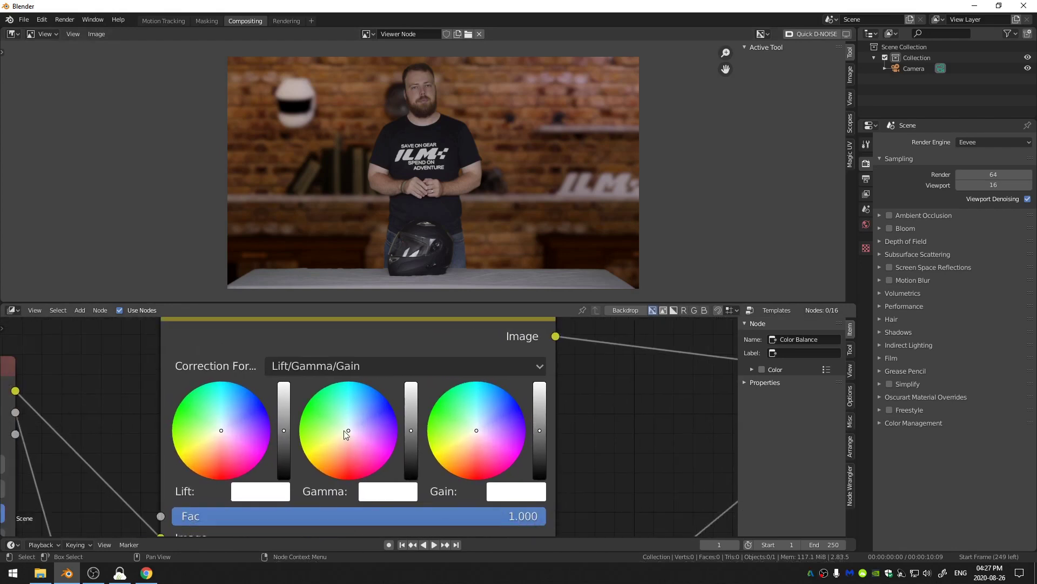
drag(348, 430, 343, 438)
drag(476, 430, 475, 435)
scroll(212, 413, down, 2)
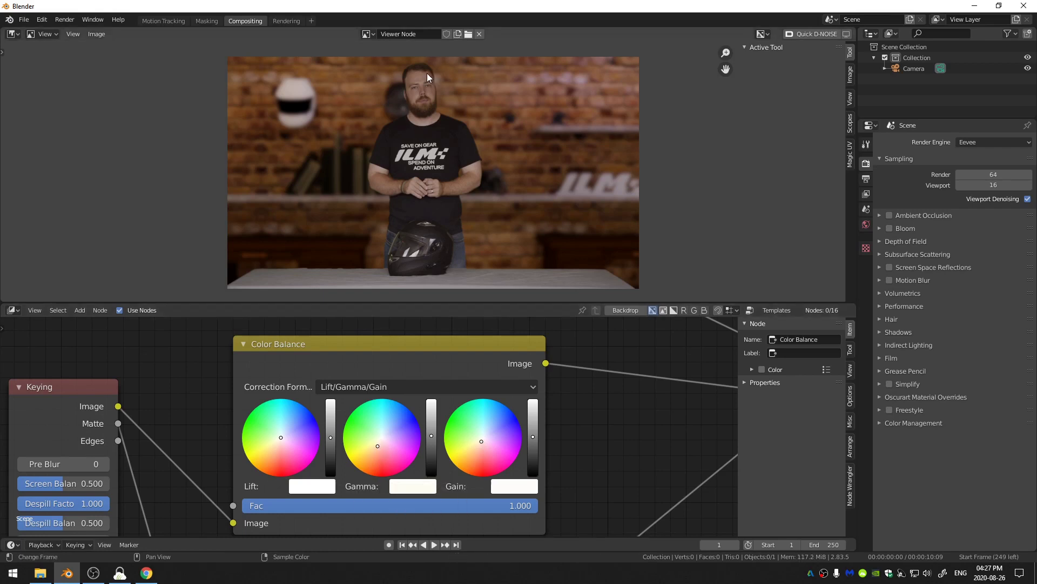
drag(281, 438, 280, 442)
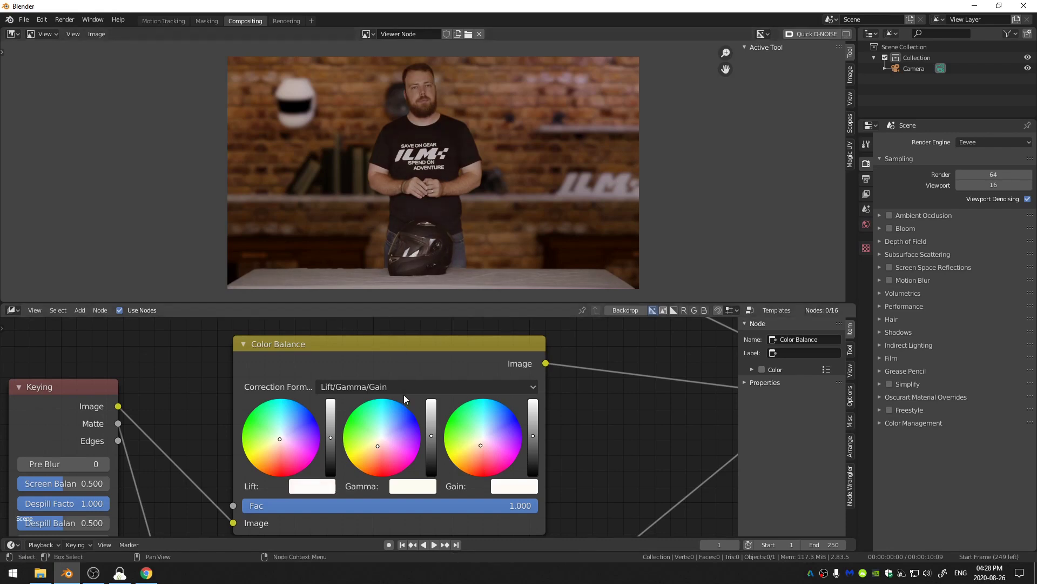
Toggle the Color Balance node's mute off and on to compare the footage with and without the correction
click(408, 355)
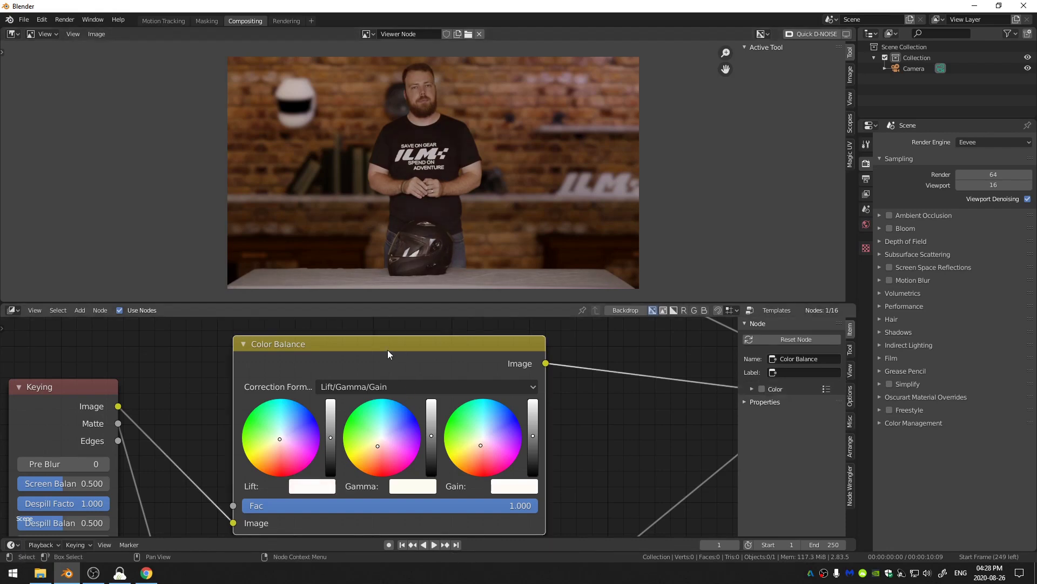
key(m)
key(m)
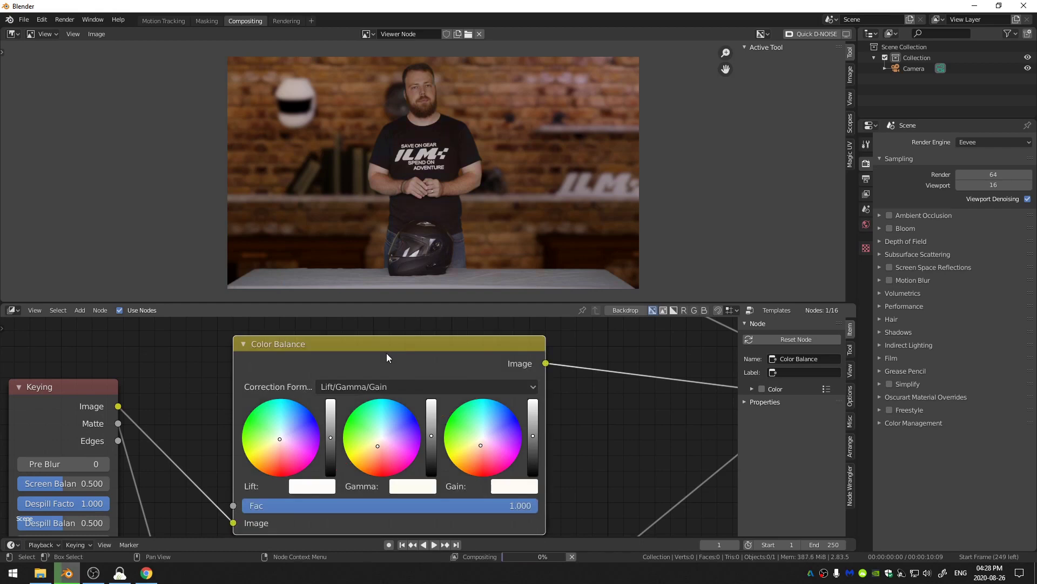
key(m)
key(m)
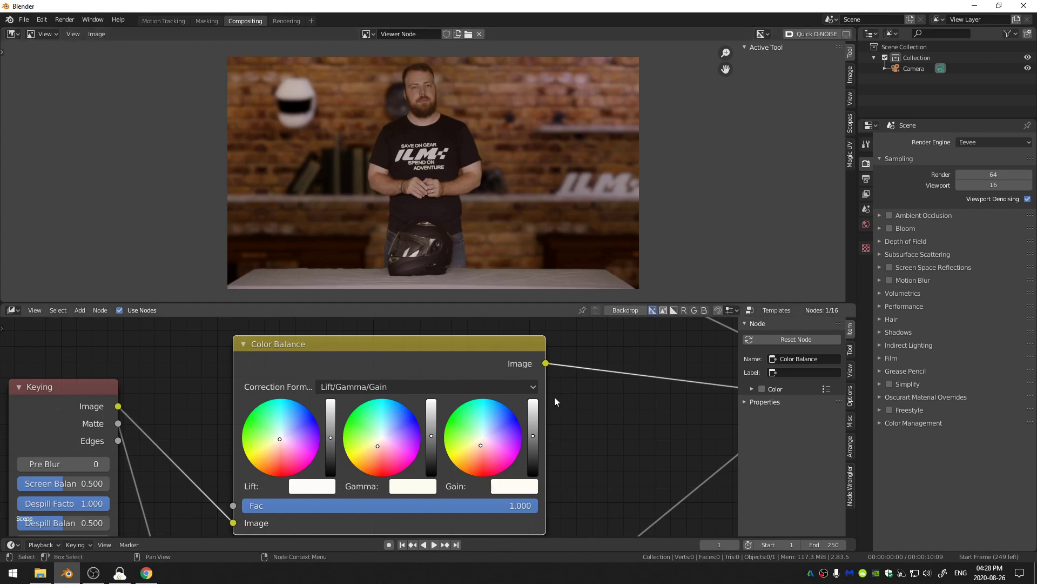
Add a Color Correction node between the Color Balance and Alpha Over nodes
scroll(554, 397, down, 1)
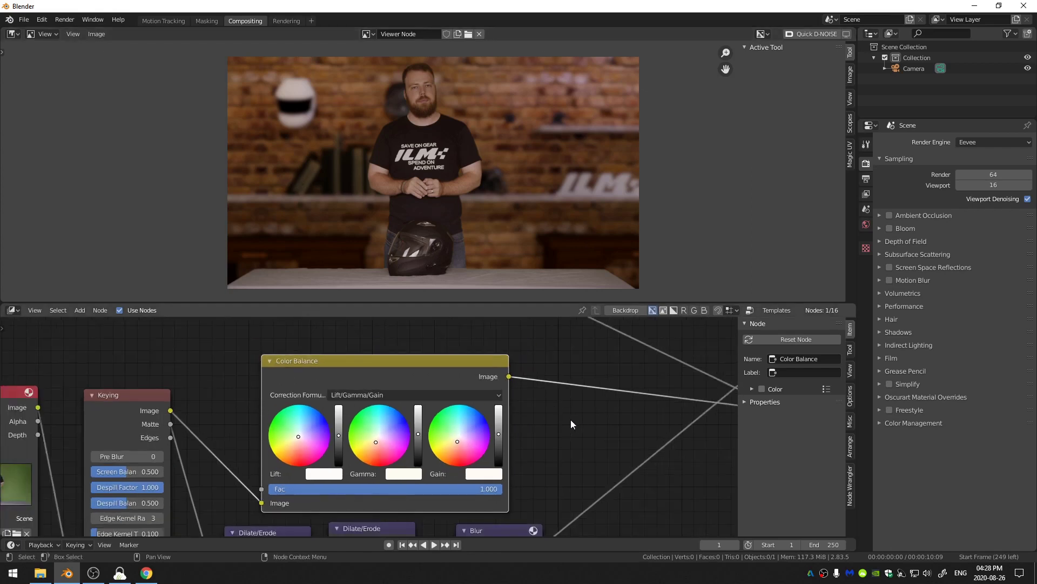
key(shift+a)
text(i)
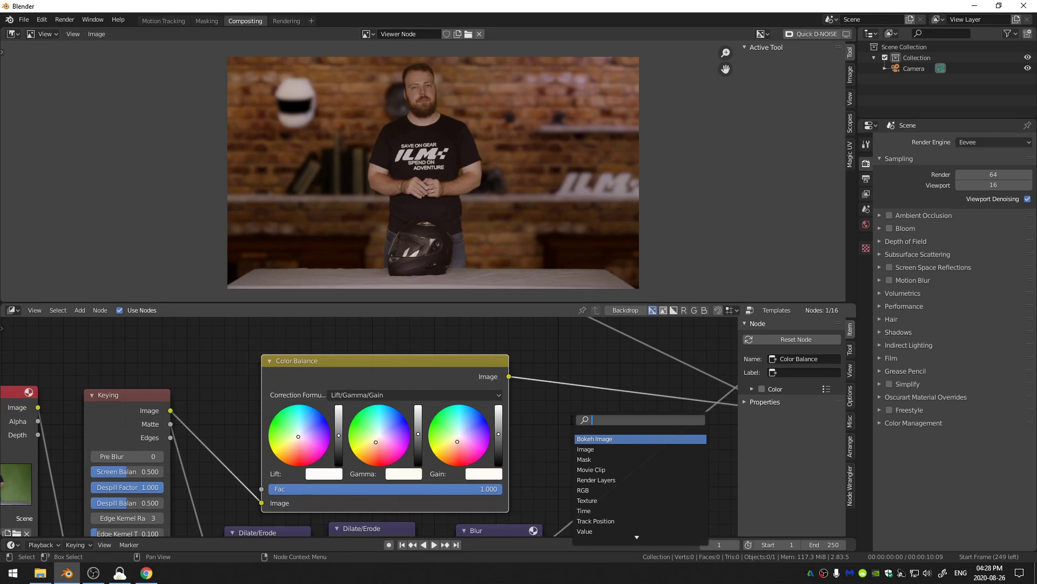
text(colo)
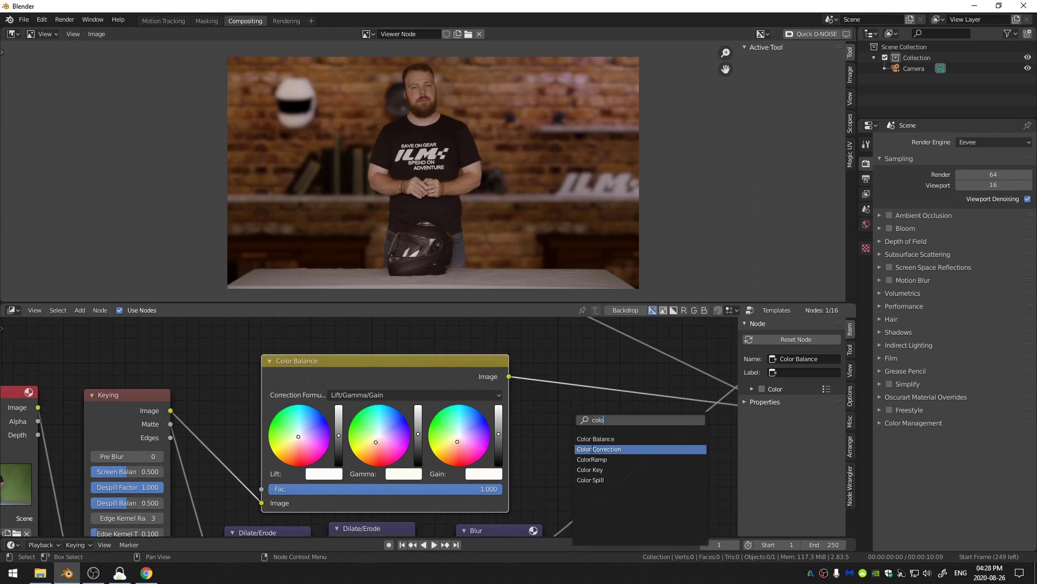
click(579, 448)
click(557, 388)
Move the Alpha Over node up and away from the Color Correction node to make room
middle_drag(626, 423, 384, 409)
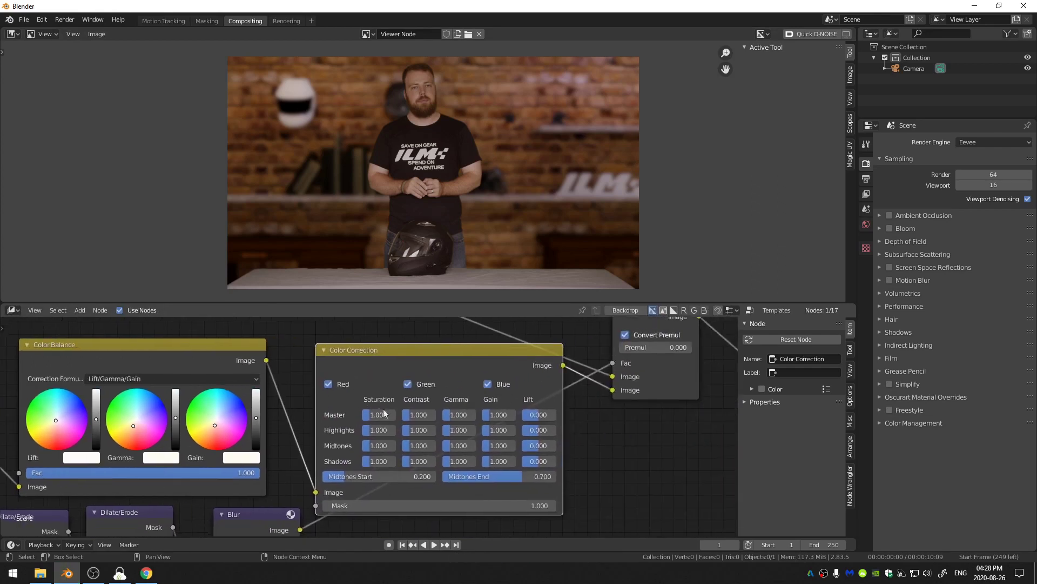
middle_drag(578, 396, 510, 411)
middle_drag(597, 348, 571, 402)
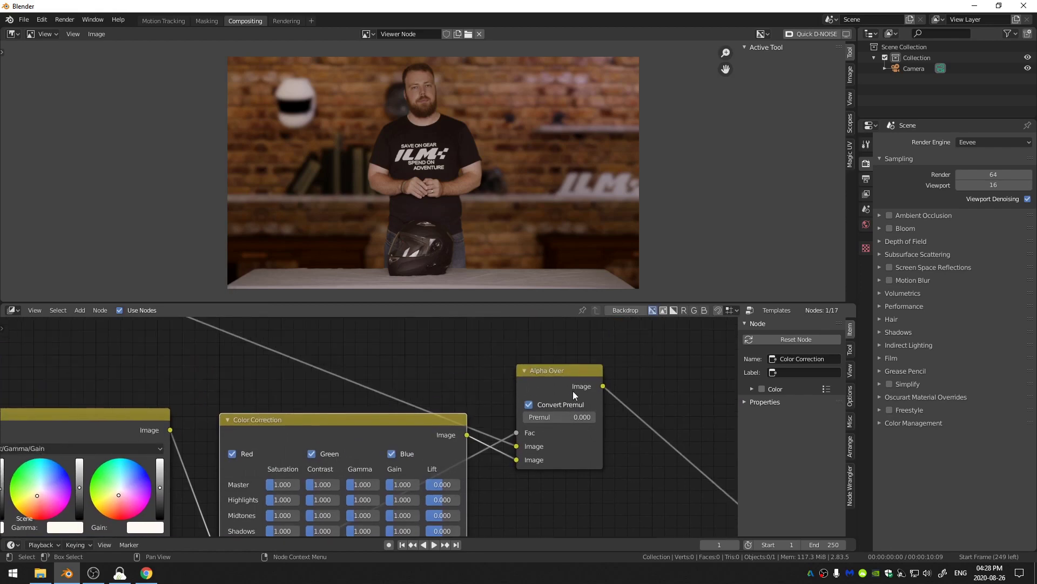
drag(568, 375, 605, 344)
Try 1.1 as the Color Correction node's master gain and undo the change
middle_drag(333, 500, 443, 460)
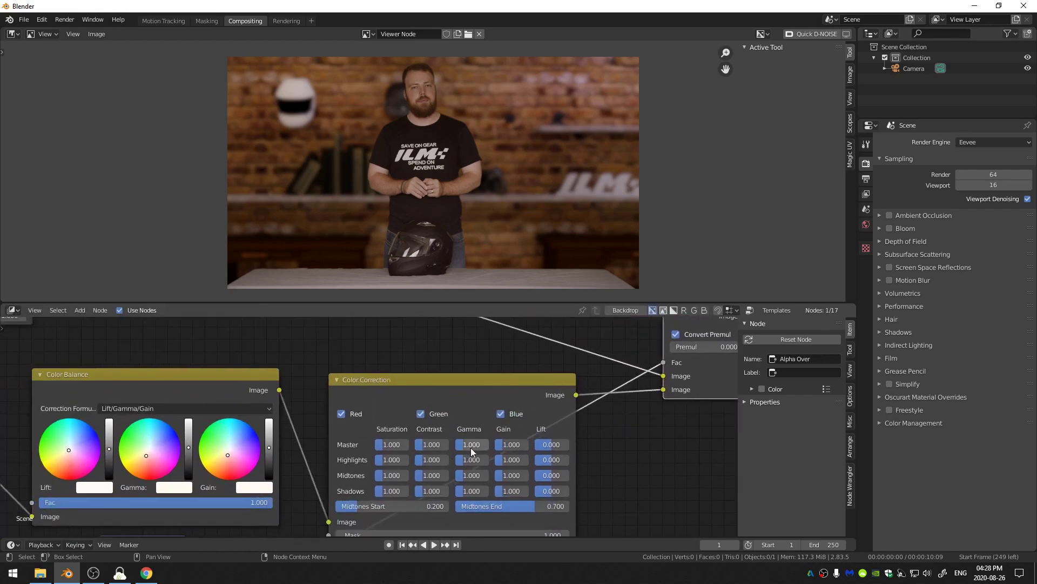
scroll(471, 448, up, 1)
middle_drag(534, 450, 437, 436)
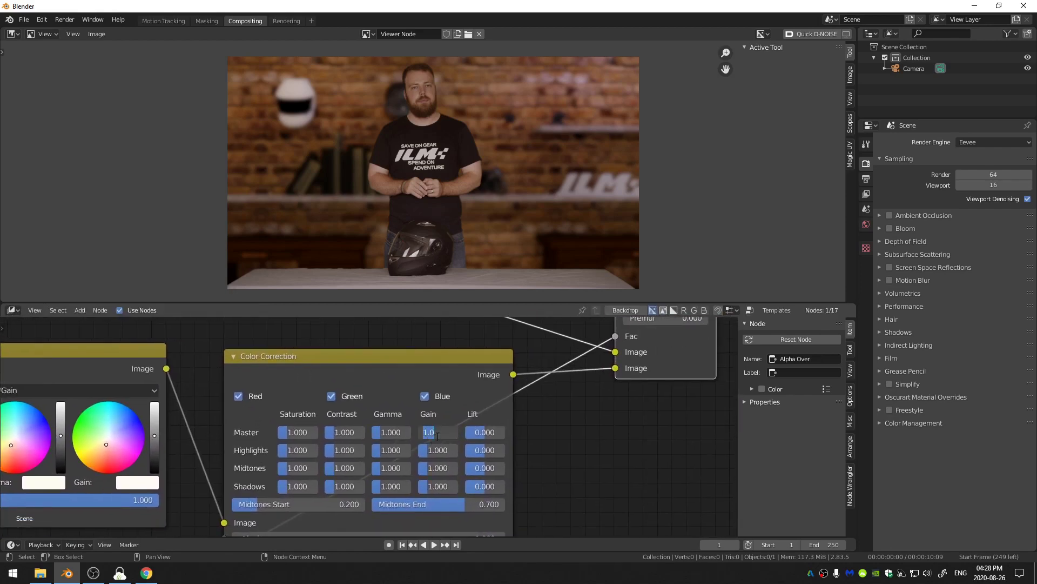
text(1.1)
key(Return)
key(ctrl+z)
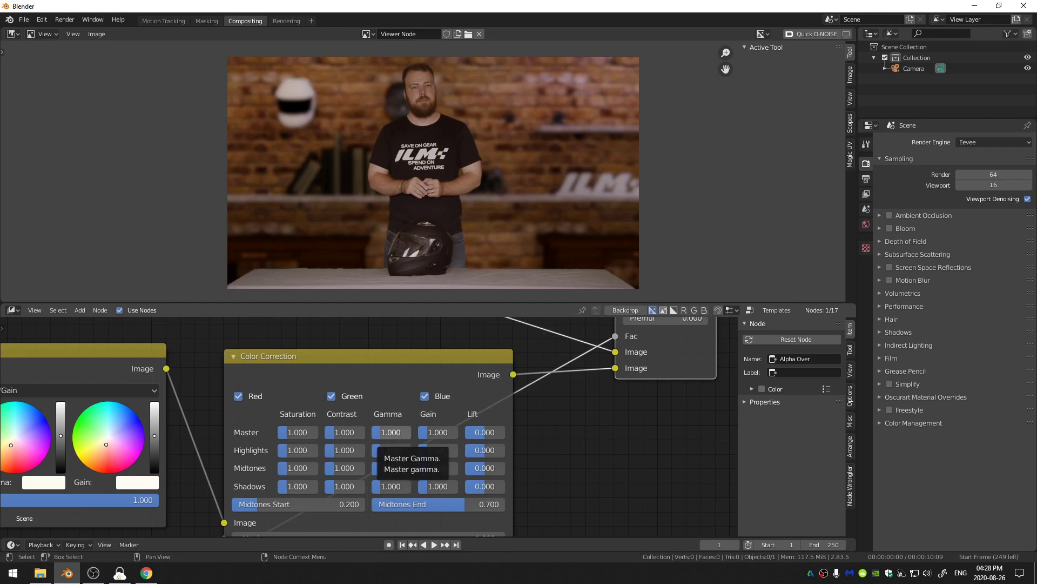
Try 1.5 as the Color Correction node's master gamma
click(396, 430)
text(1.)
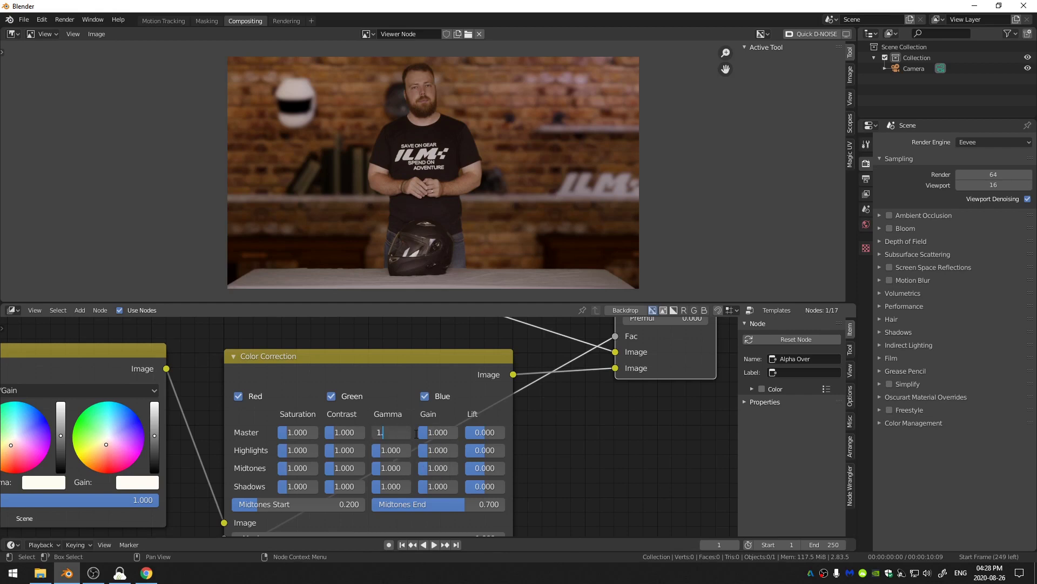
text(5)
key(Return)
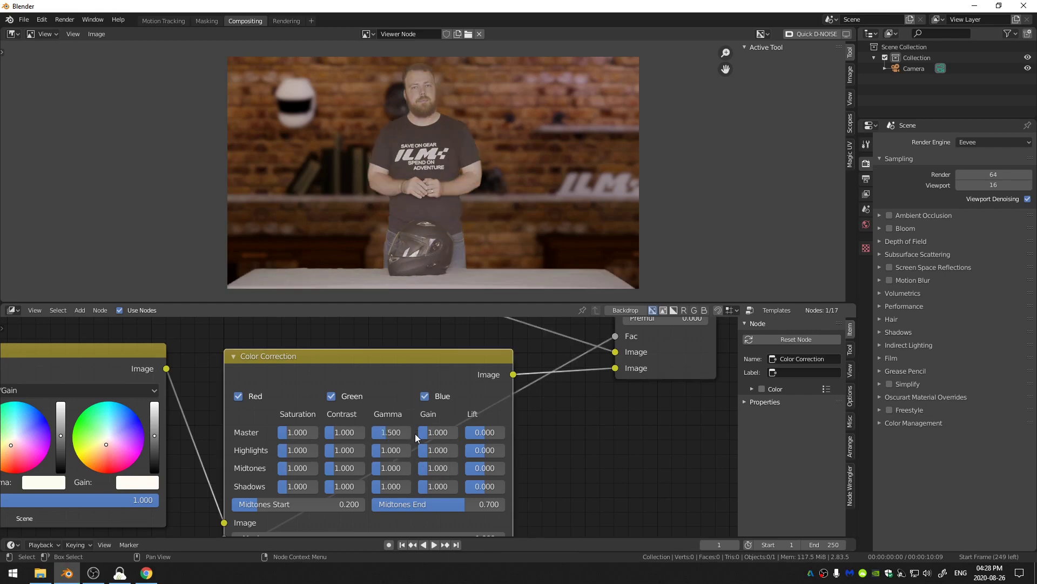
Set both the master gamma and the master contrast of the Color Correction node to 1.1
text(1.1)
key(Return)
click(356, 432)
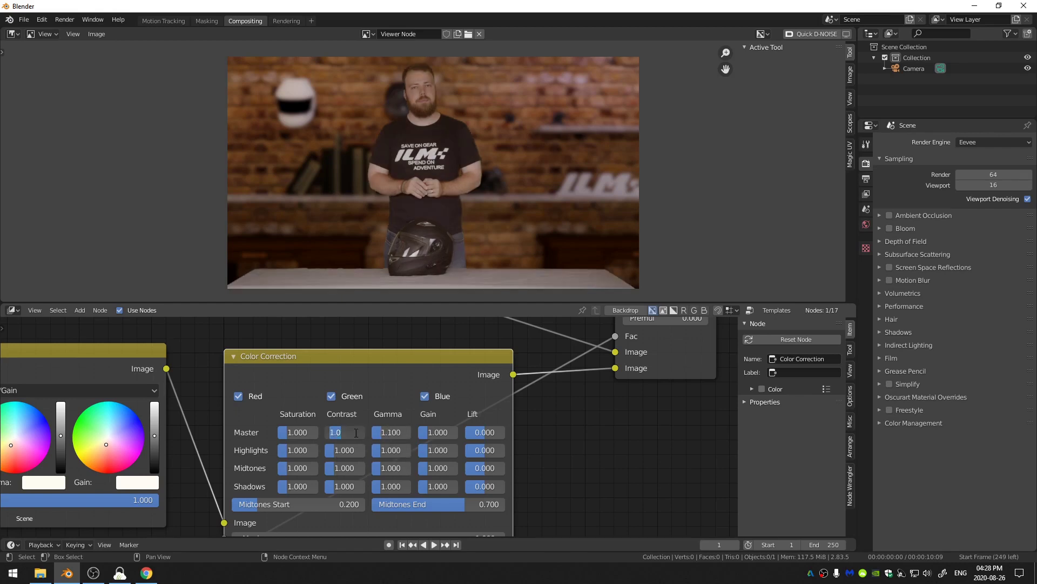
text(1.005)
key(Return)
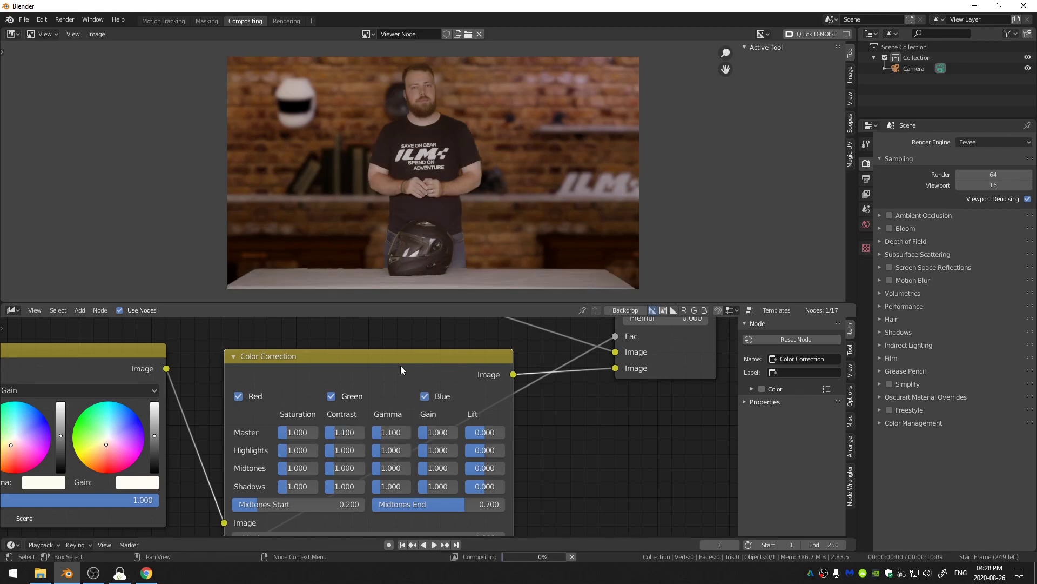
Fine-tune the footage's tint with small adjustments to the Color Balance node's colour wheels
scroll(385, 414, up, 2)
drag(362, 417, 363, 414)
drag(251, 417, 251, 417)
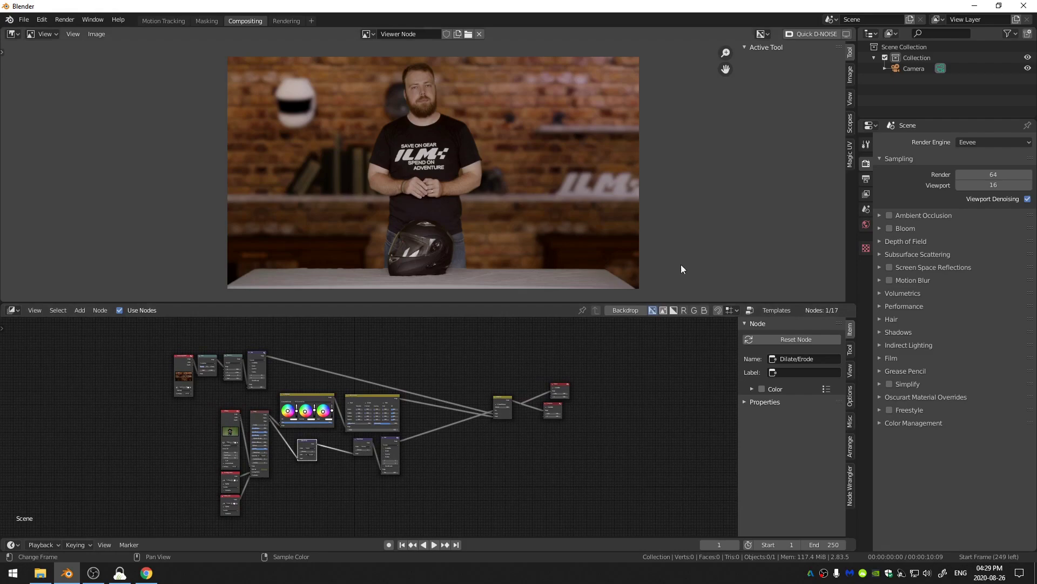
Review the scene's render output settings, including the output folder browser and the file format choices
click(866, 179)
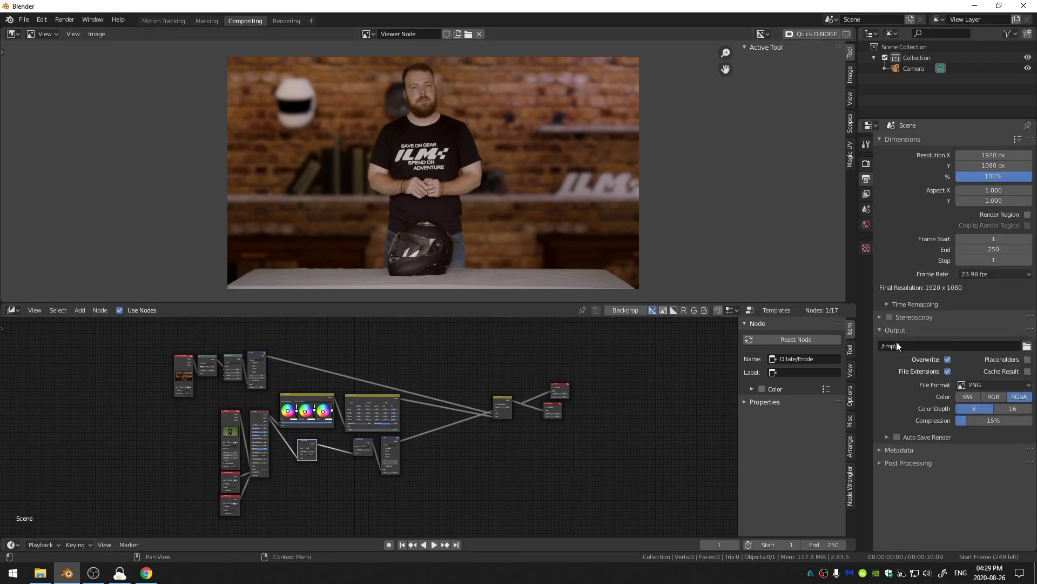
click(1027, 345)
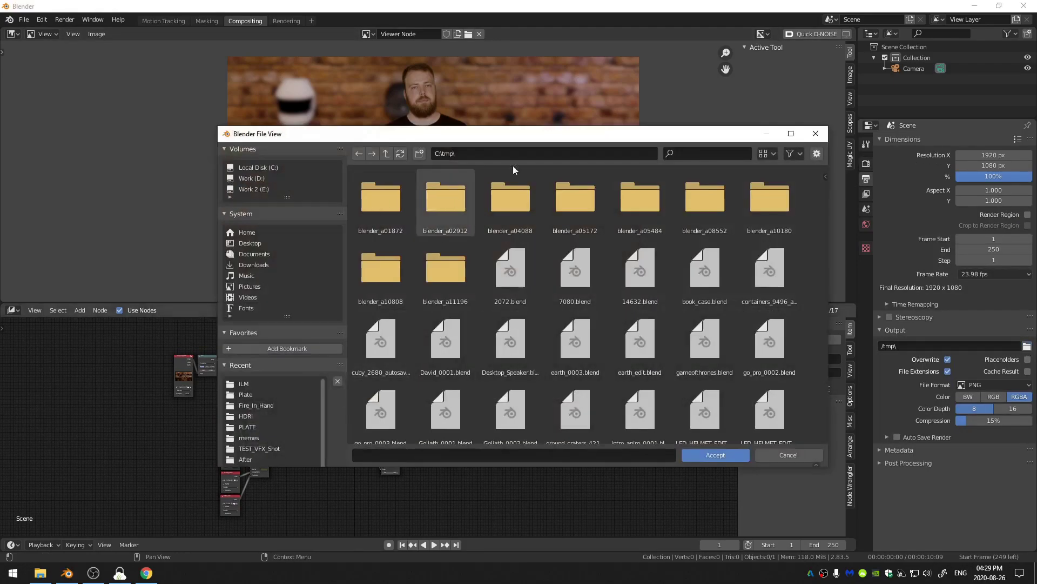
click(778, 455)
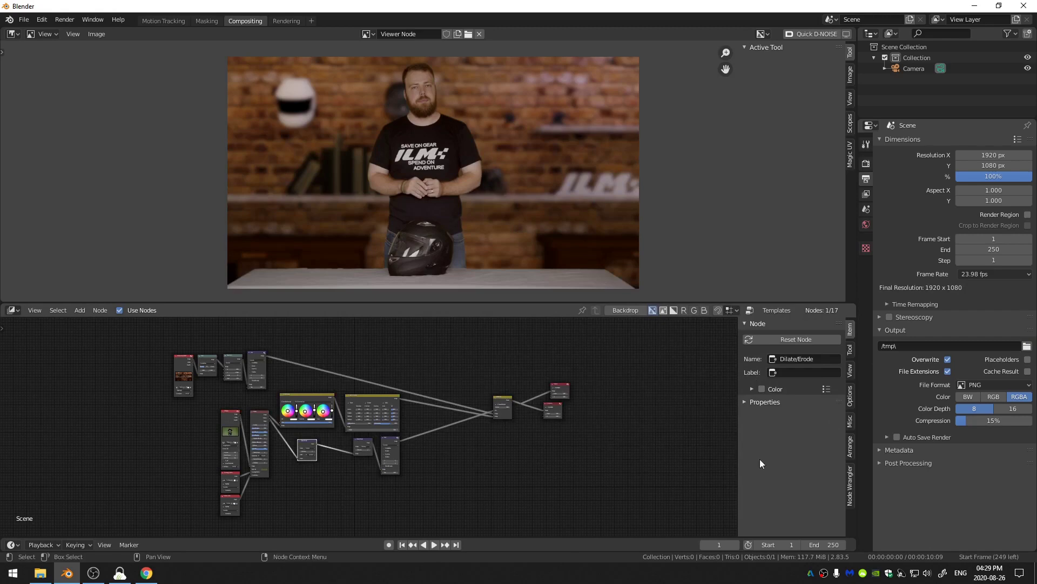
click(1000, 384)
key(Escape)
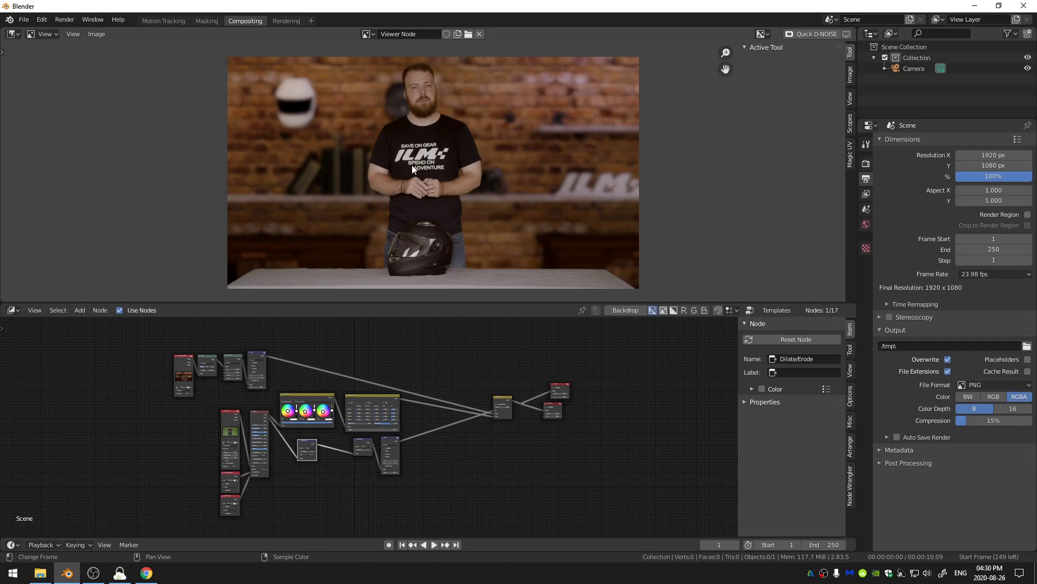
Move the Alpha Over node closer to the Color Correction and Blur nodes to tidy the node tree
drag(463, 365, 516, 437)
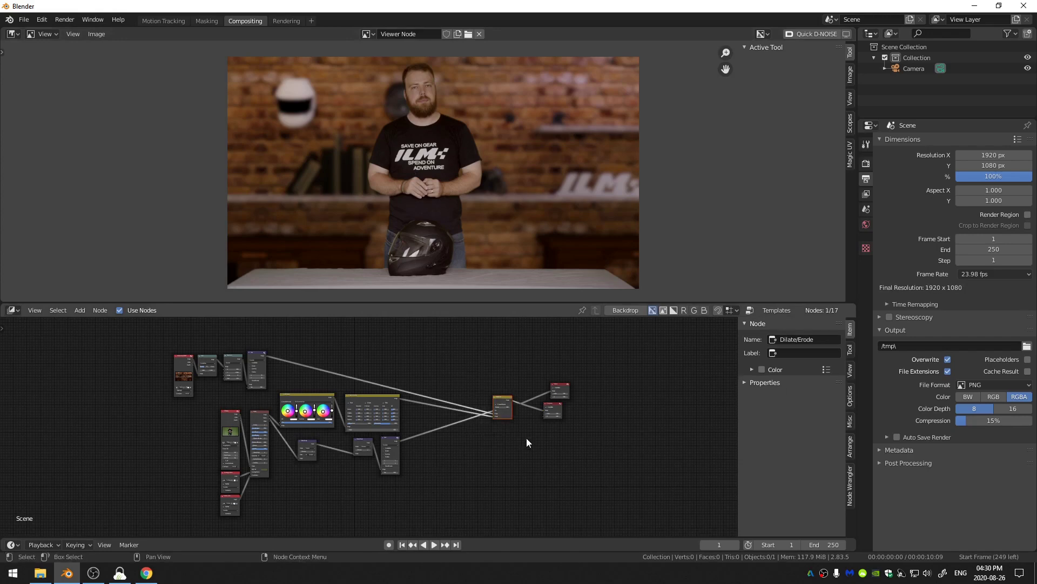
key(g)
click(469, 420)
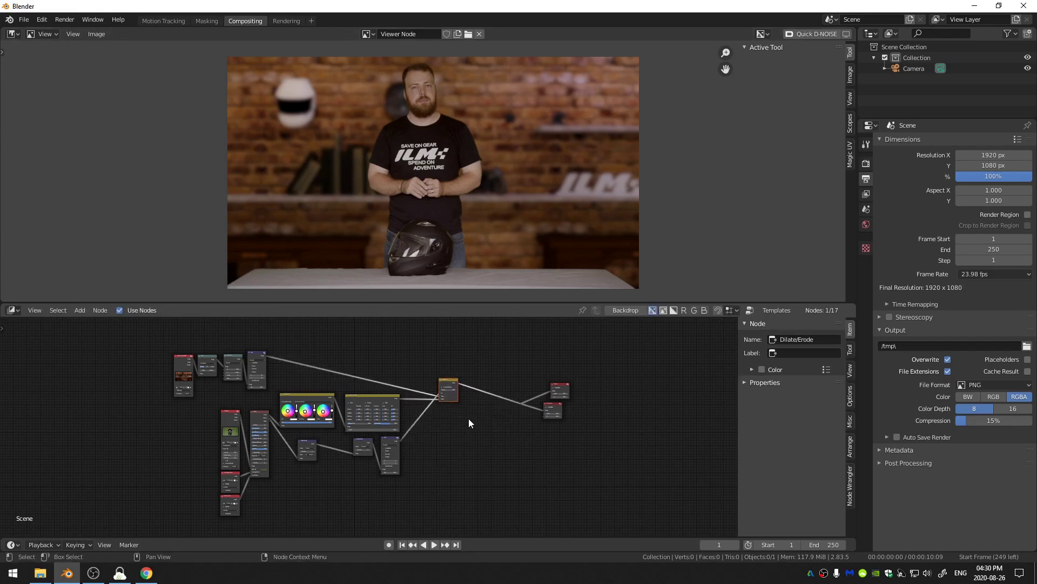